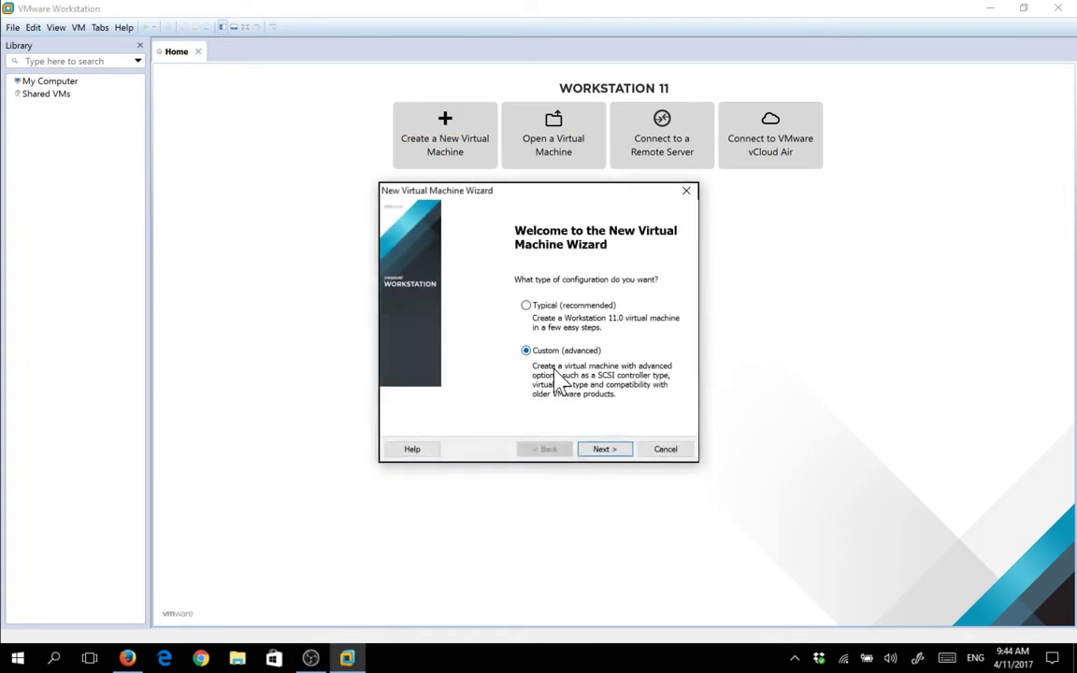
Choose custom configuration with Workstation 11.0 hardware compatibility, leaving the guest operating system uninstalled with a blank hard disk
{"action": "left_click", "coordinate": [603, 455]}
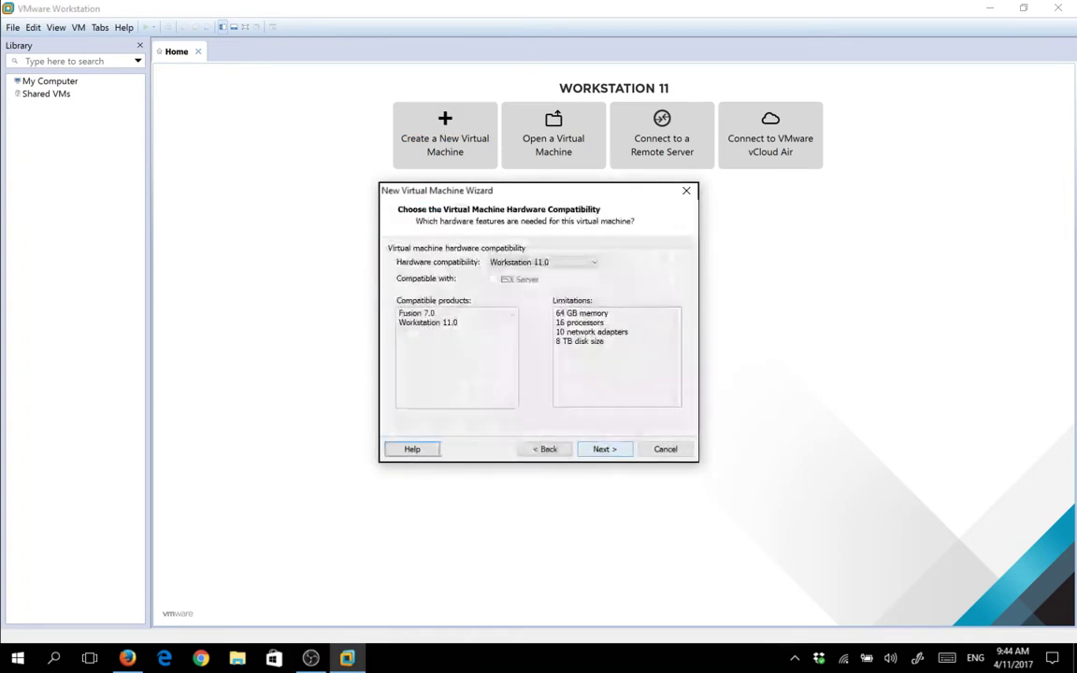
{"action": "left_click", "coordinate": [592, 264]}
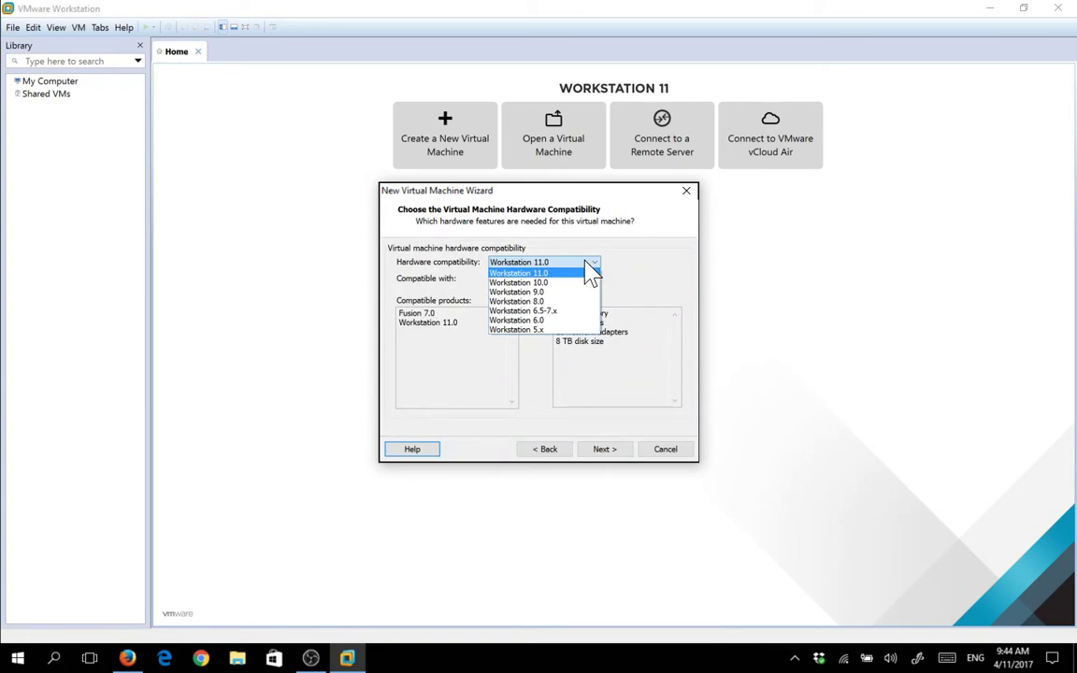
{"action": "left_click", "coordinate": [590, 272]}
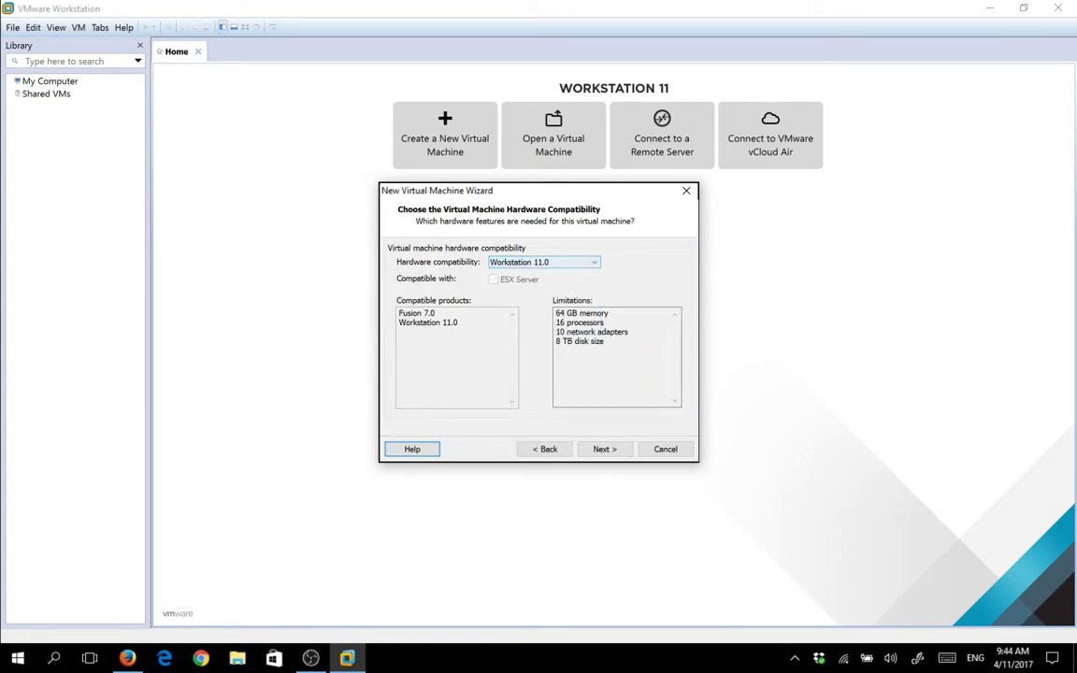
{"action": "left_click", "coordinate": [600, 456]}
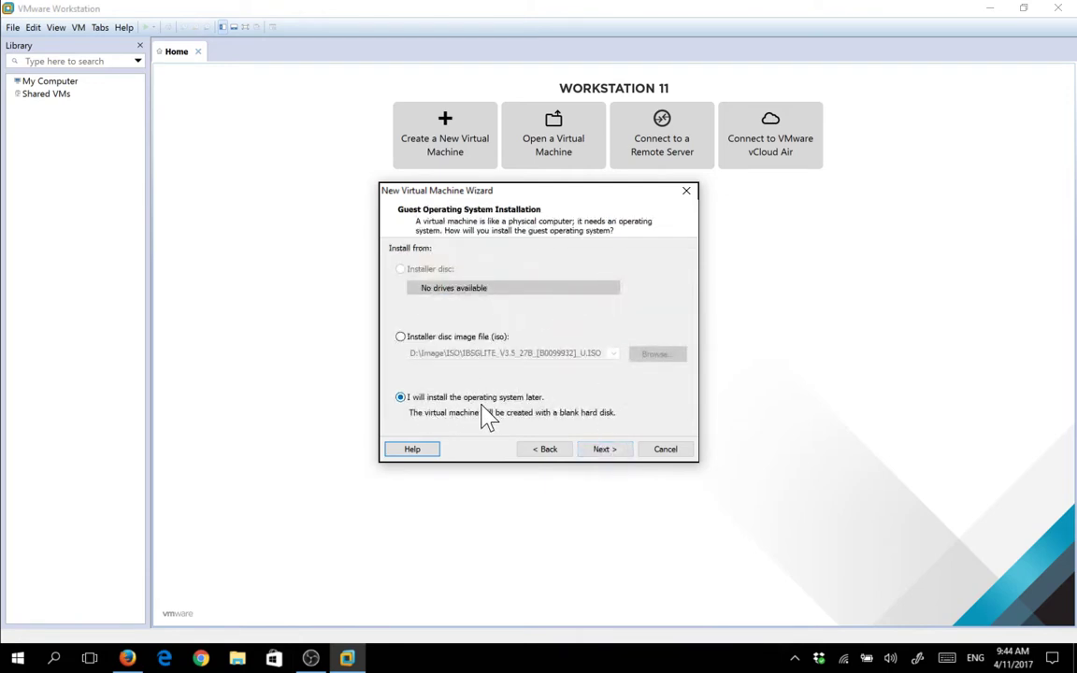
{"action": "left_click", "coordinate": [605, 451]}
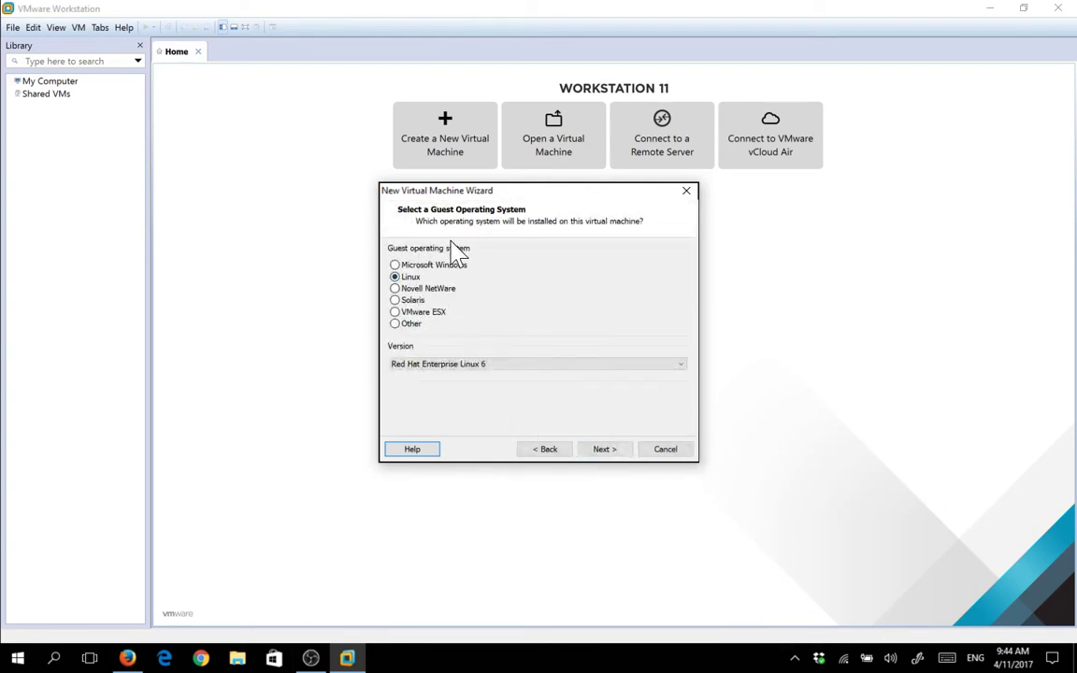
Select Red Hat Enterprise Linux 6 as the Linux guest version and name the virtual machine iBSG-3.5
{"action": "left_click", "coordinate": [538, 366]}
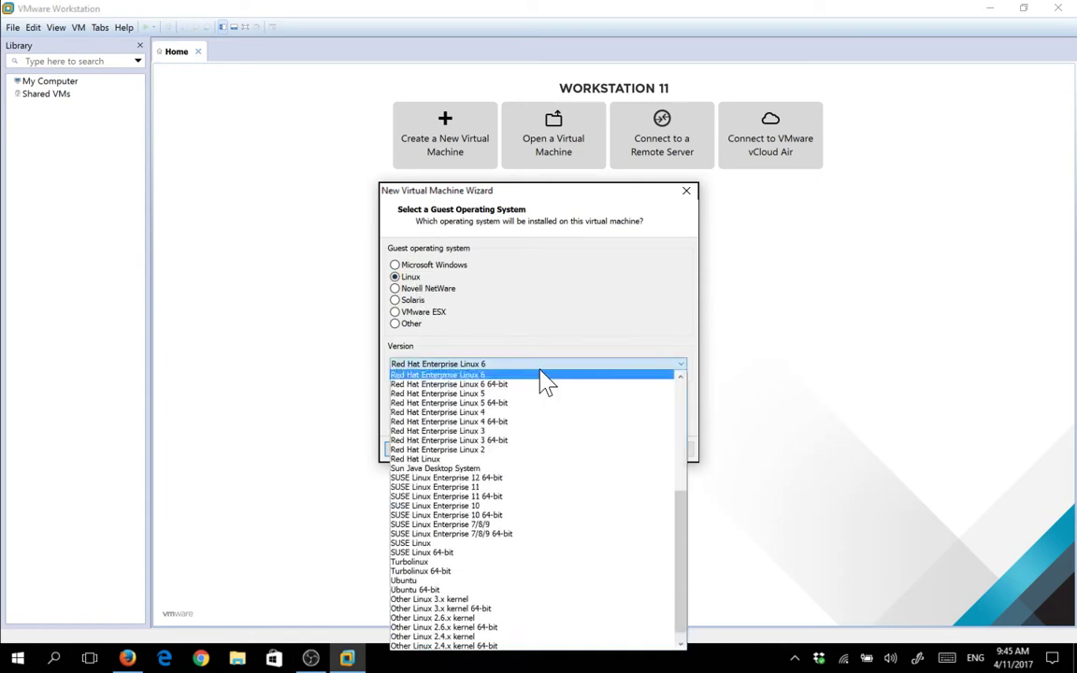
{"action": "left_click", "coordinate": [483, 375]}
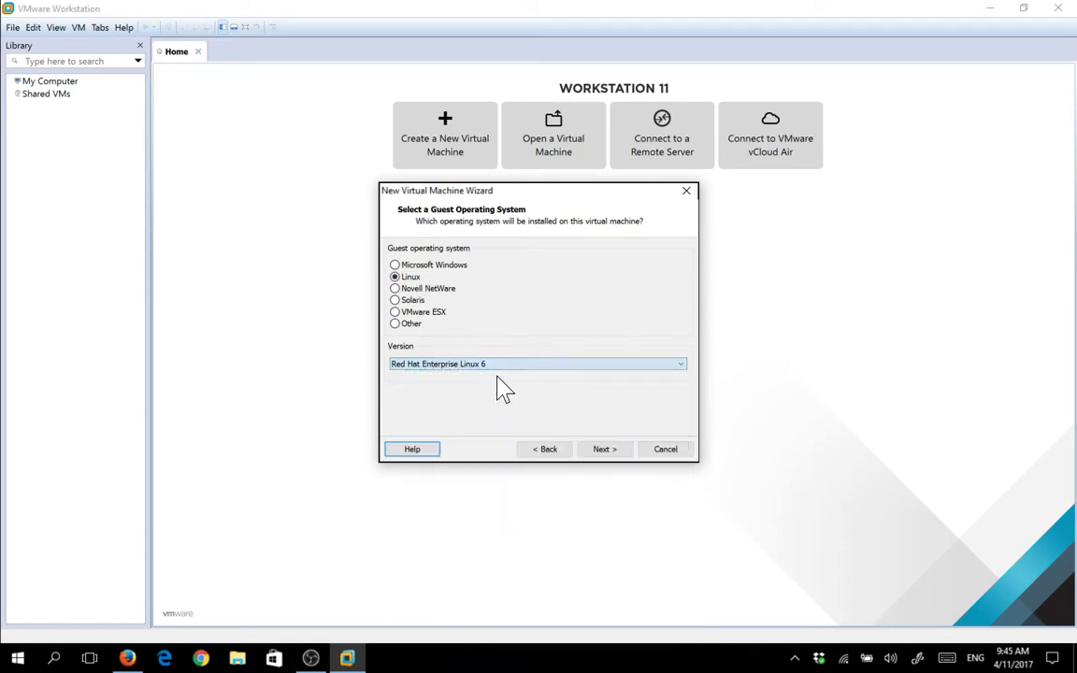
{"action": "left_click", "coordinate": [604, 450]}
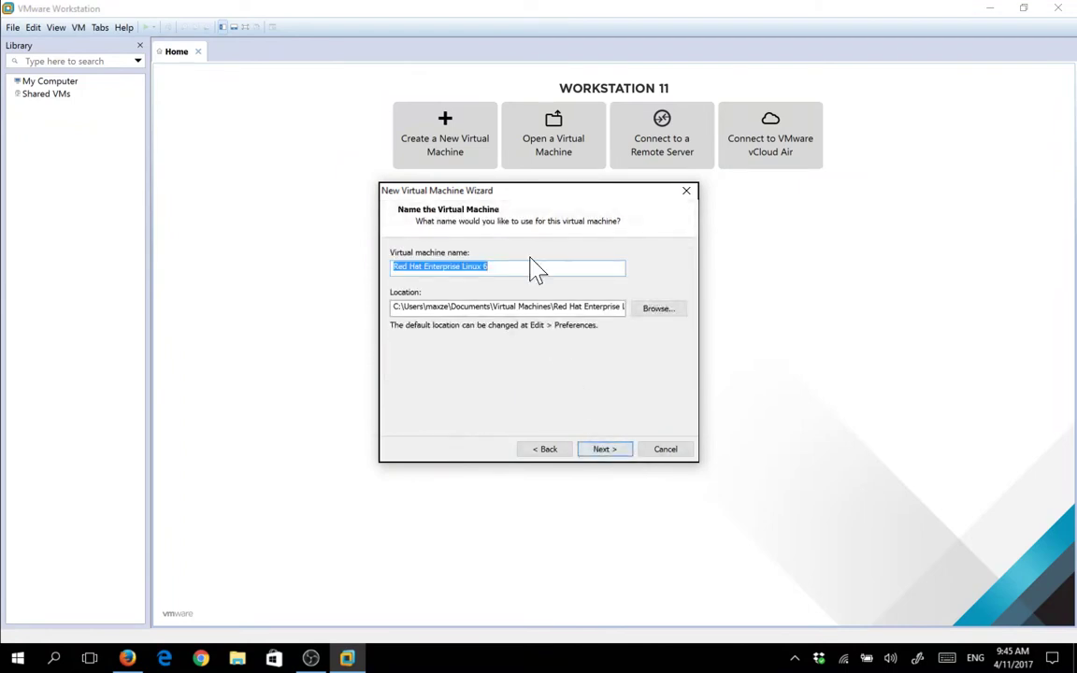
{"action": "type", "text": "iBSG-3.5"}
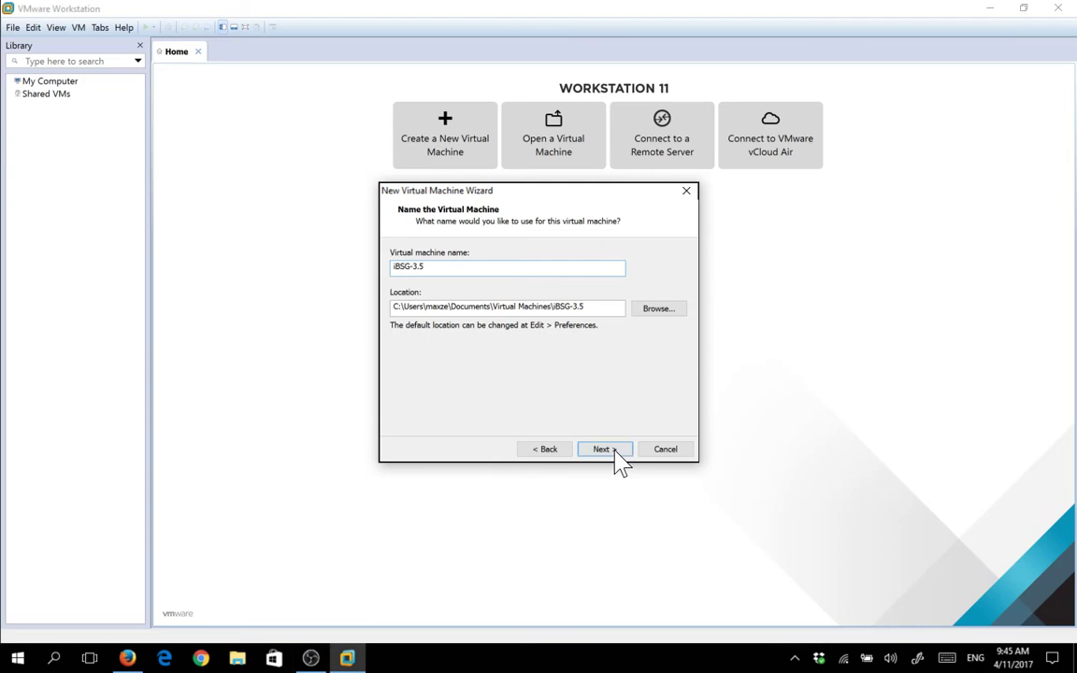
{"action": "left_click", "coordinate": [610, 453]}
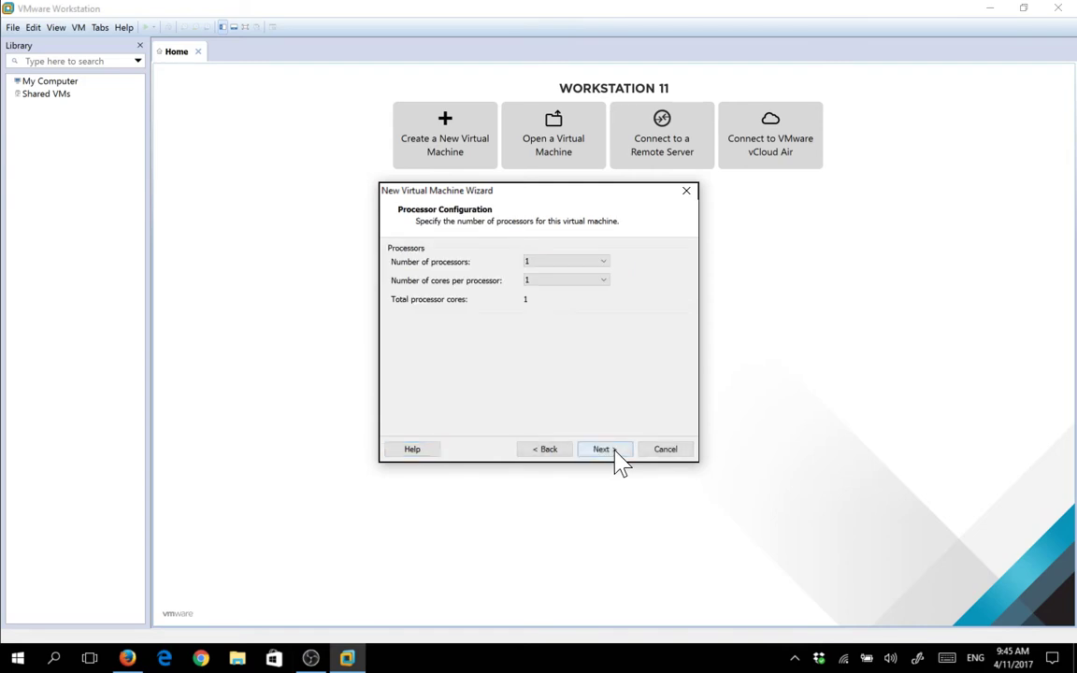
Configure the virtual machine with 2 processors and 2 cores per processor
{"action": "left_click", "coordinate": [575, 263]}
{"action": "left_click", "coordinate": [570, 272]}
{"action": "left_click", "coordinate": [565, 267]}
{"action": "left_click", "coordinate": [562, 280]}
{"action": "left_click", "coordinate": [563, 281]}
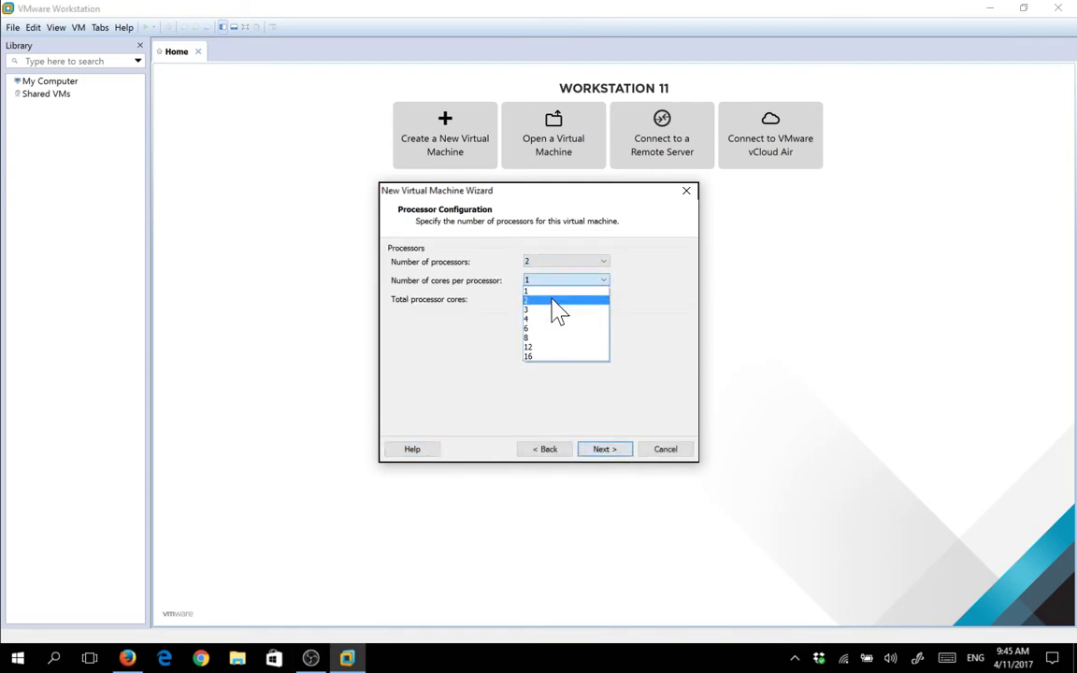
{"action": "left_click", "coordinate": [557, 301]}
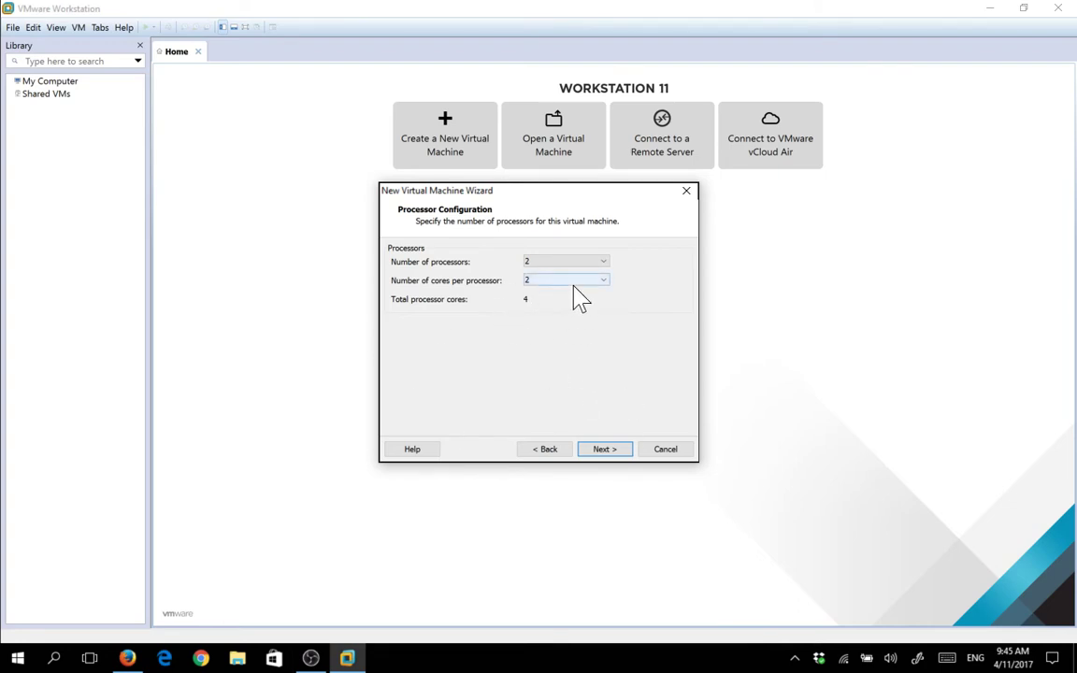
{"action": "left_click", "coordinate": [609, 450]}
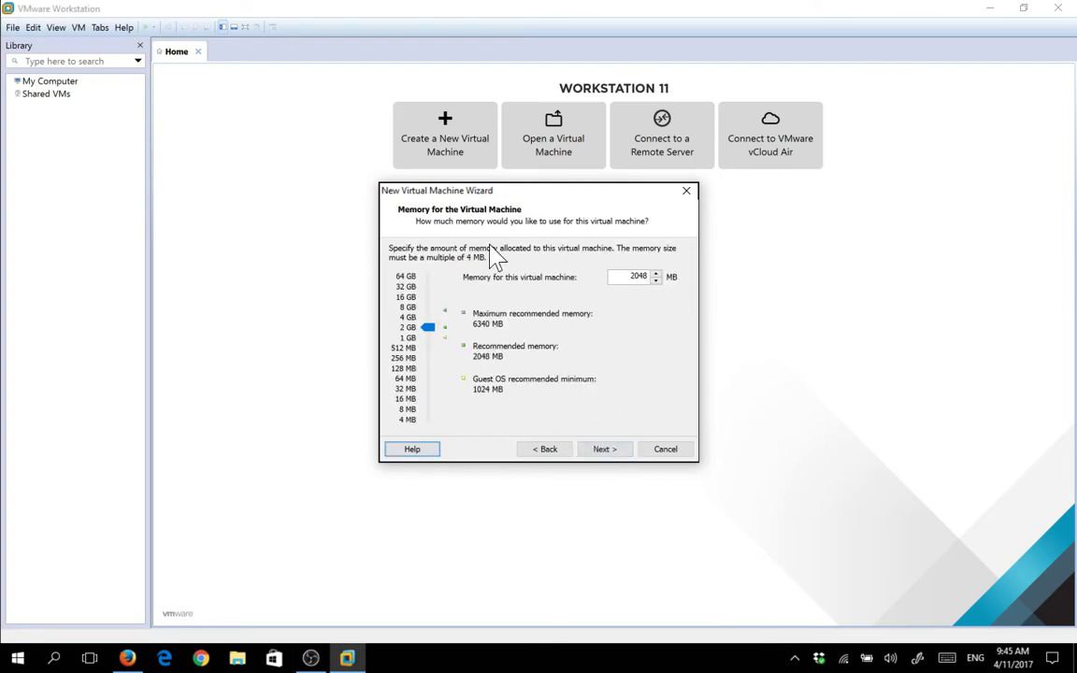
Allocate 1024 MB of memory to the virtual machine and accept network address translation (NAT) as its network type
{"action": "type", "text": "1024"}
{"action": "left_click", "coordinate": [606, 451]}
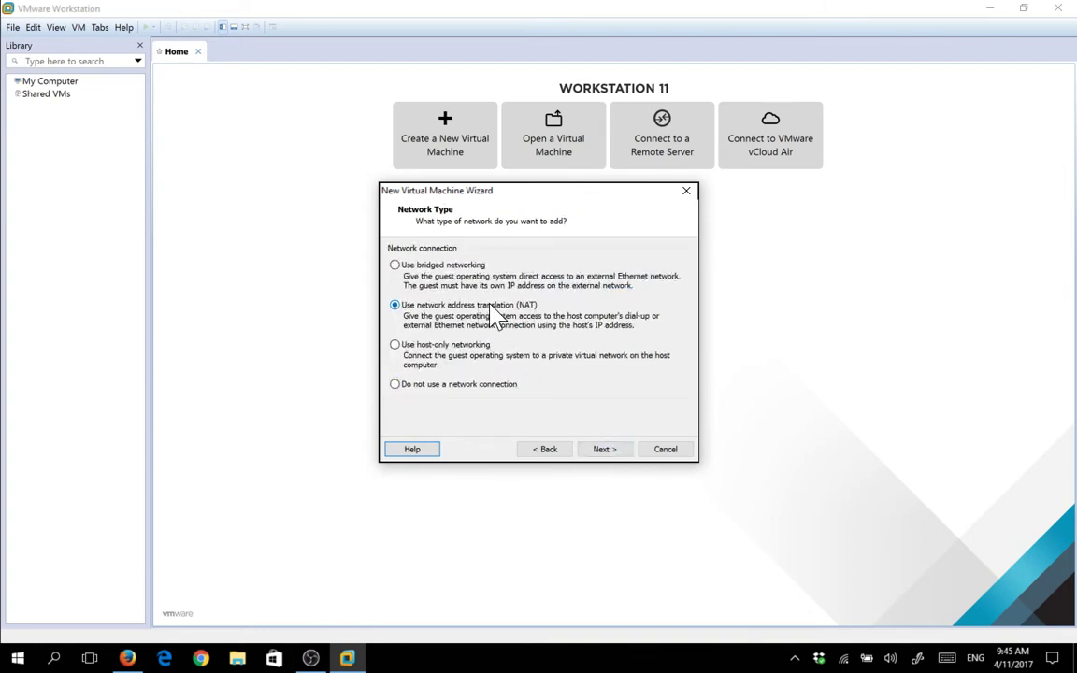
{"action": "left_click", "coordinate": [617, 456]}
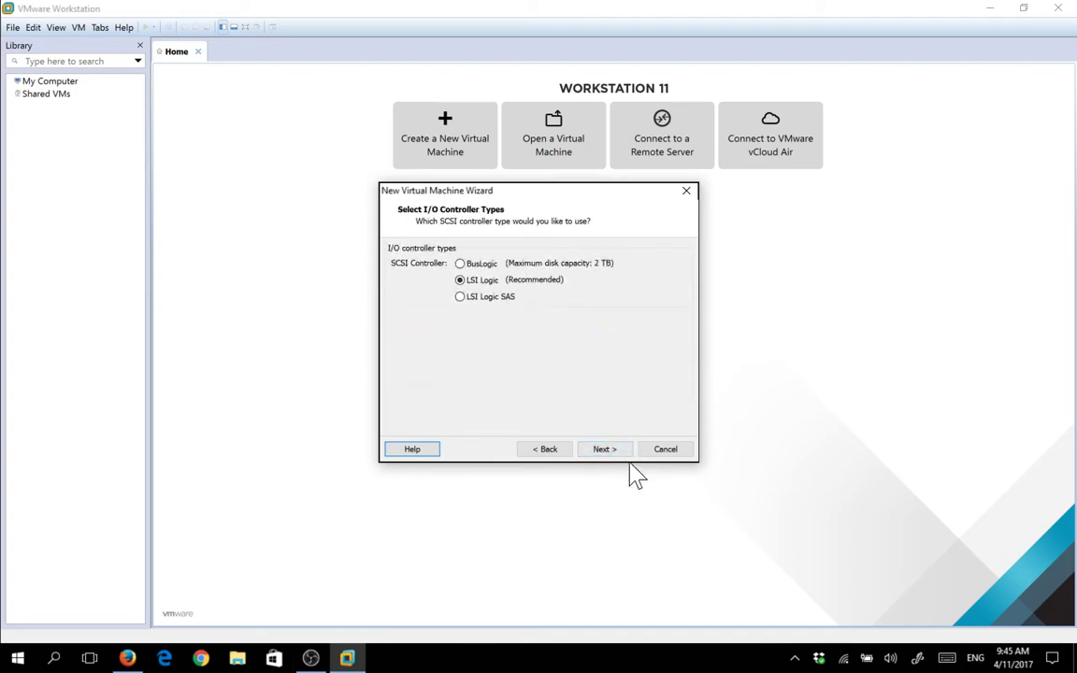
Define a new 32 GB SCSI virtual disk on an LSI Logic controller, stored as the single file iBSG-3.5.vmdk
{"action": "left_click", "coordinate": [614, 456]}
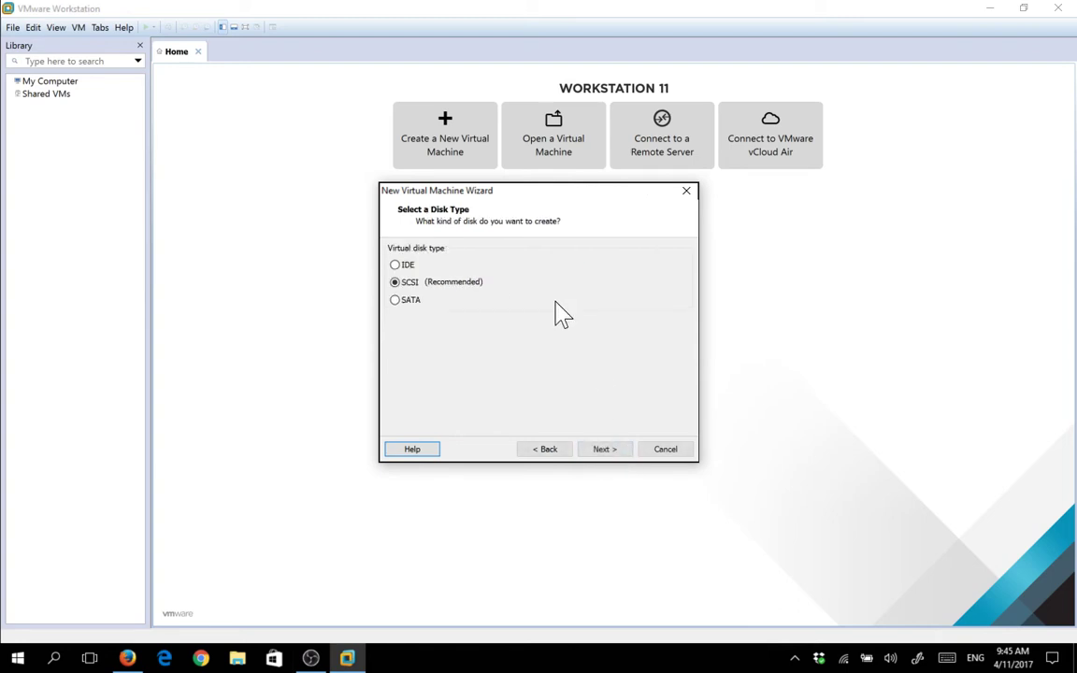
{"action": "left_click", "coordinate": [612, 455]}
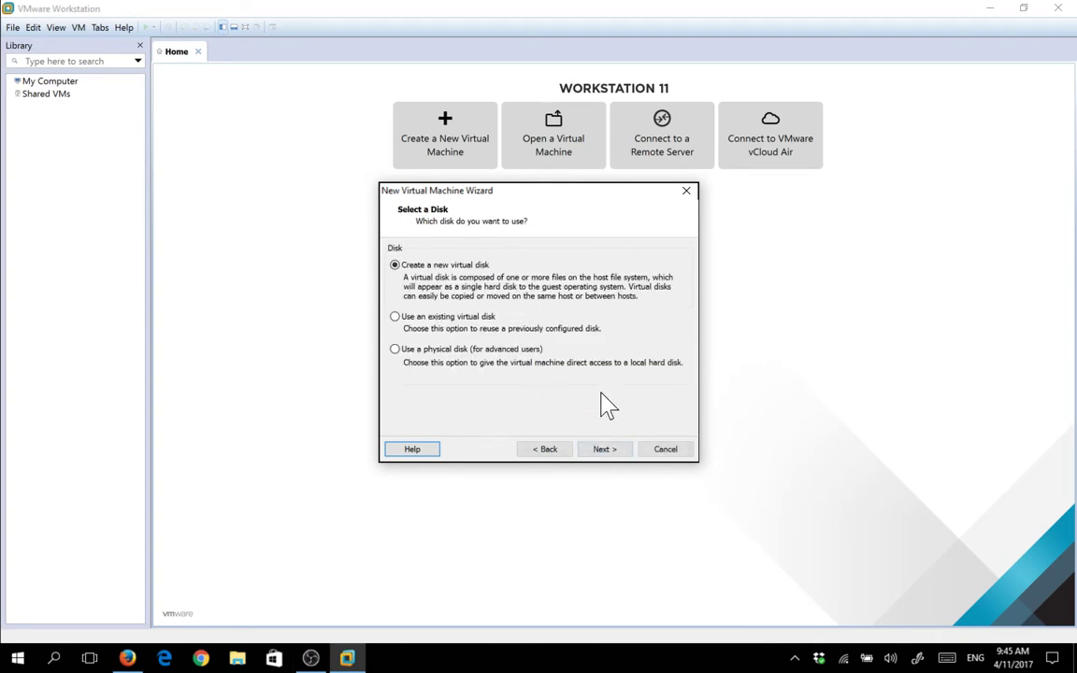
{"action": "left_click", "coordinate": [608, 451]}
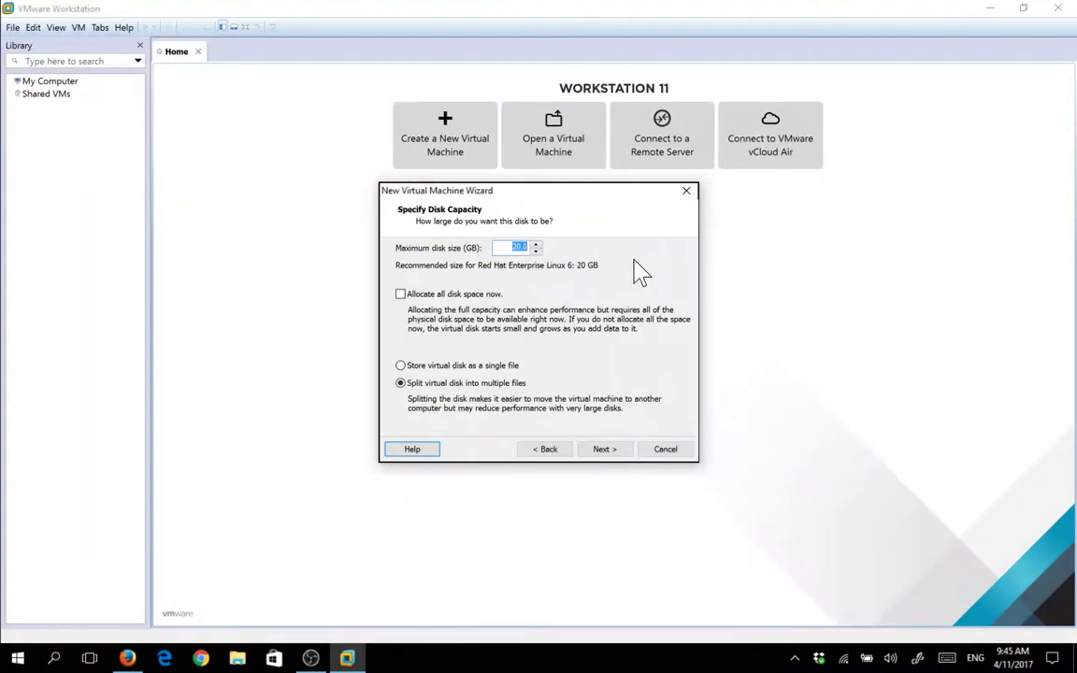
{"action": "left_click", "coordinate": [487, 365]}
{"action": "left_click", "coordinate": [597, 453]}
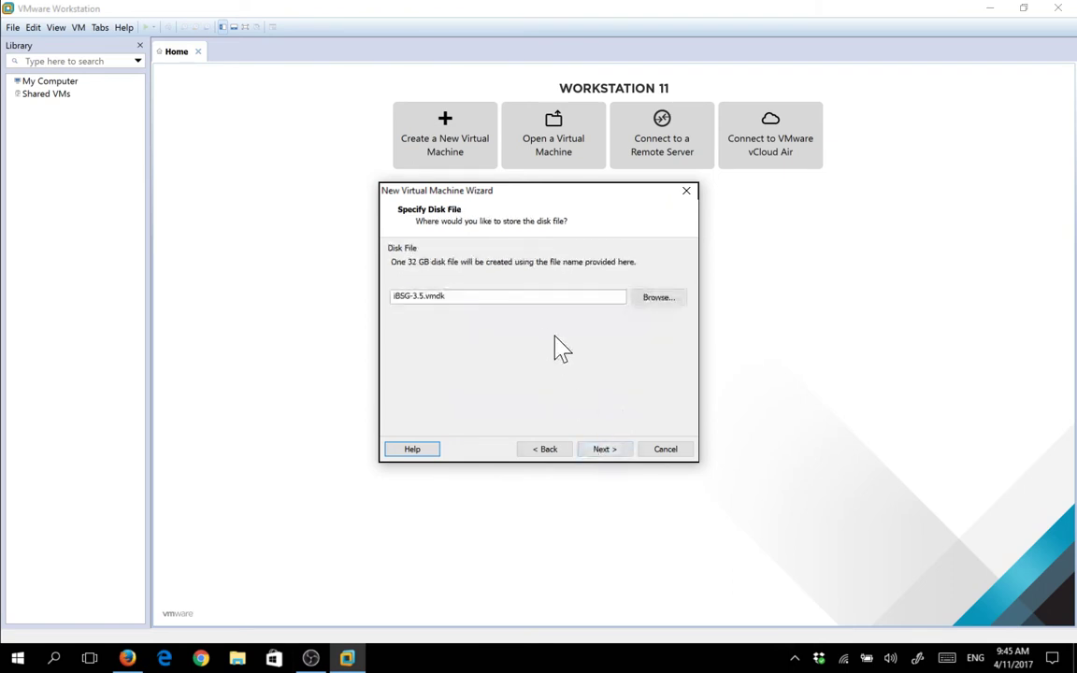
{"action": "left_click", "coordinate": [607, 451]}
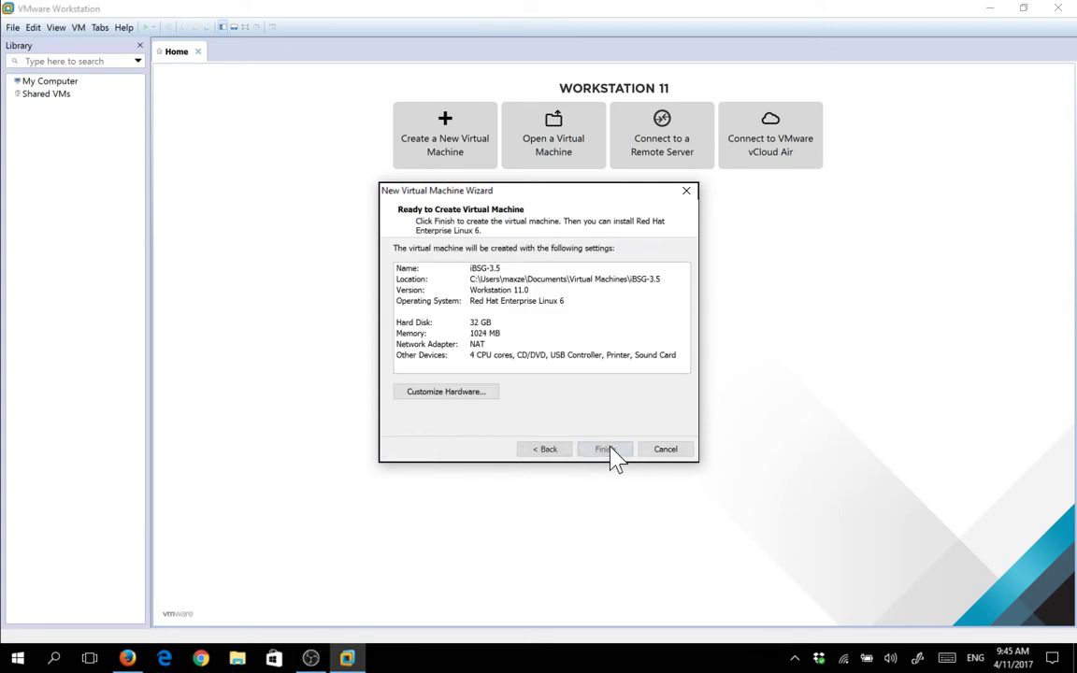
Customize the virtual machine's hardware by removing the USB controller, sound card and printer
{"action": "left_click", "coordinate": [468, 395]}
{"action": "left_click", "coordinate": [374, 208]}
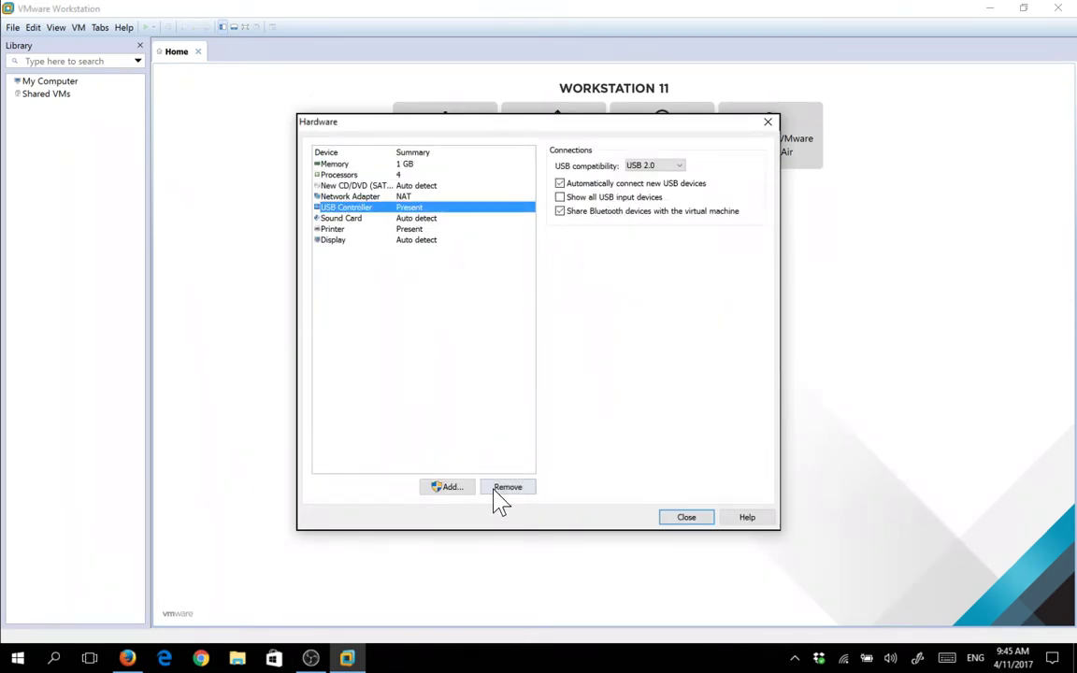
{"action": "left_click", "coordinate": [507, 486]}
{"action": "left_click", "coordinate": [348, 207]}
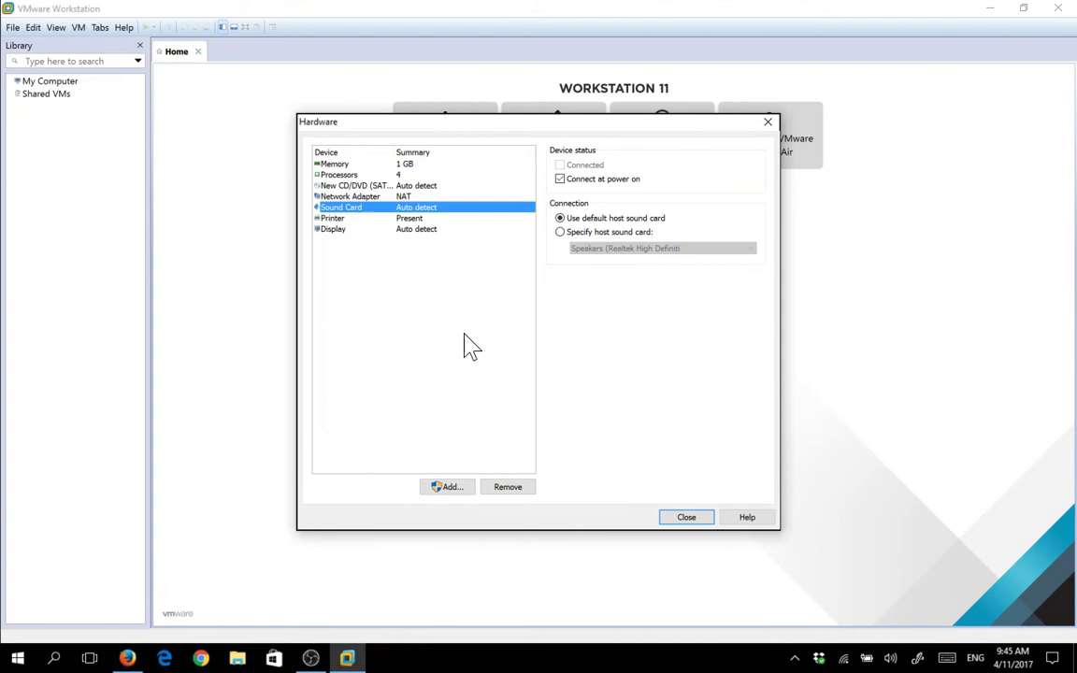
{"action": "left_click", "coordinate": [507, 486]}
{"action": "left_click", "coordinate": [417, 218]}
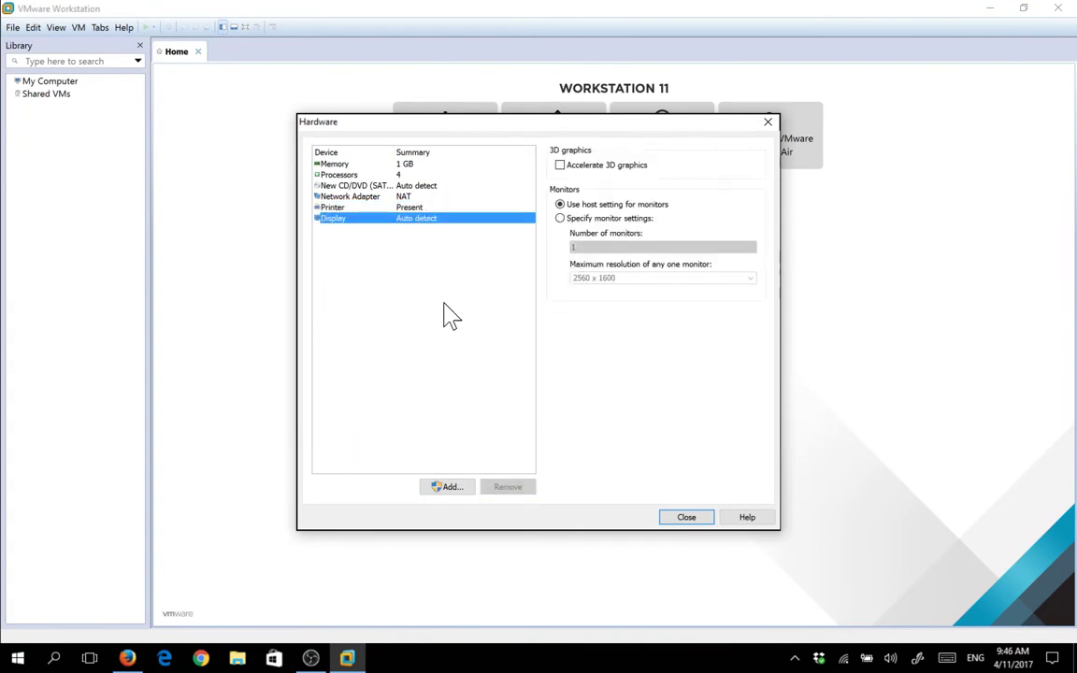
{"action": "left_click", "coordinate": [409, 208]}
{"action": "left_click", "coordinate": [508, 486]}
Add a second network adapter connected to the custom virtual network VMnet1 (Host-only)
{"action": "left_click", "coordinate": [450, 486]}
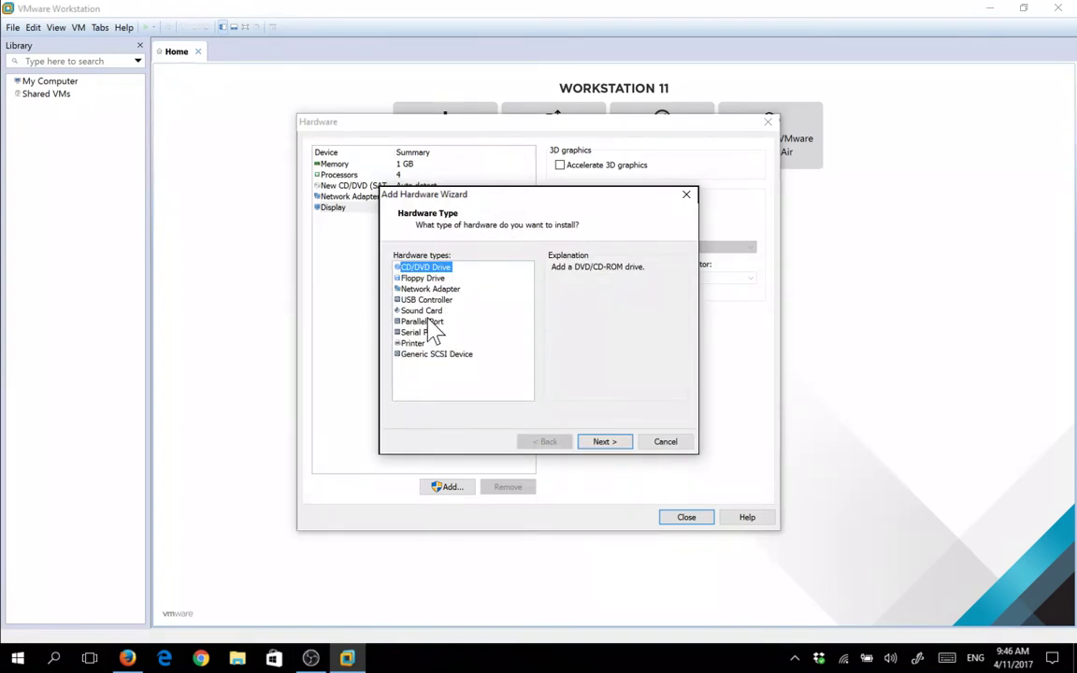
{"action": "left_click", "coordinate": [430, 289]}
{"action": "left_click", "coordinate": [608, 443]}
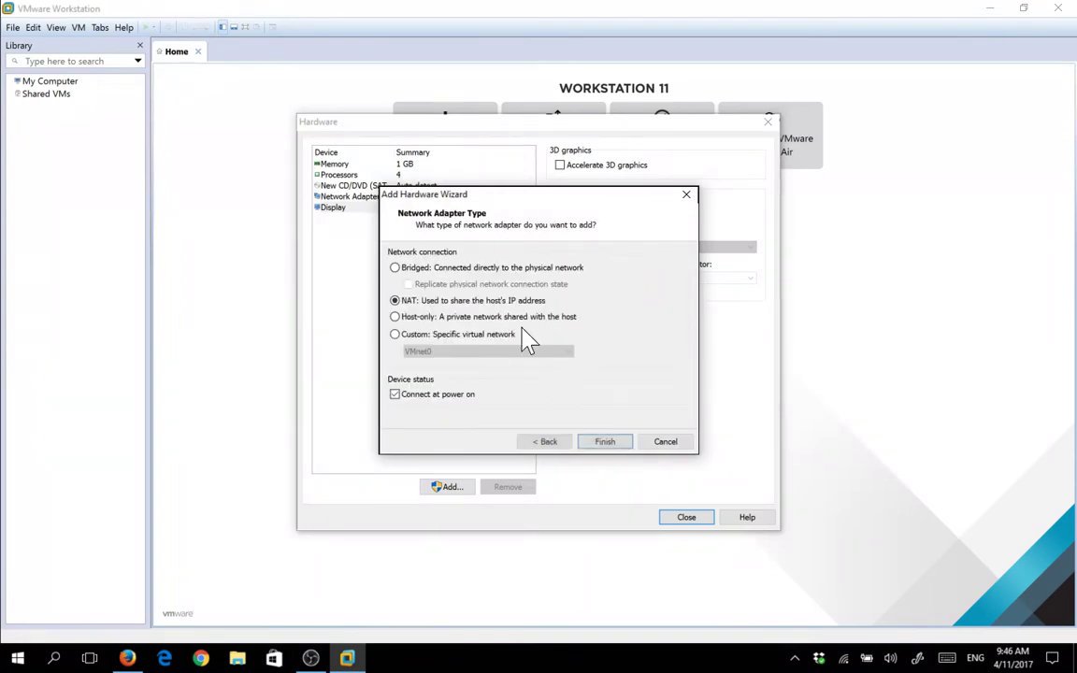
{"action": "left_click", "coordinate": [448, 334]}
{"action": "left_click", "coordinate": [493, 353]}
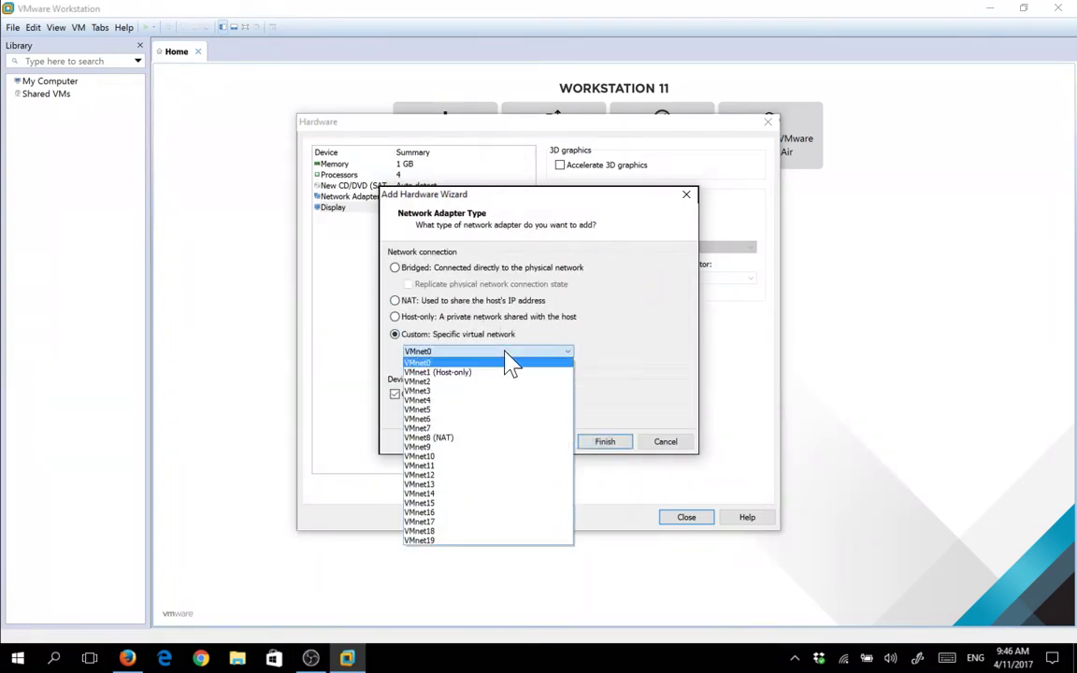
{"action": "left_click", "coordinate": [497, 373]}
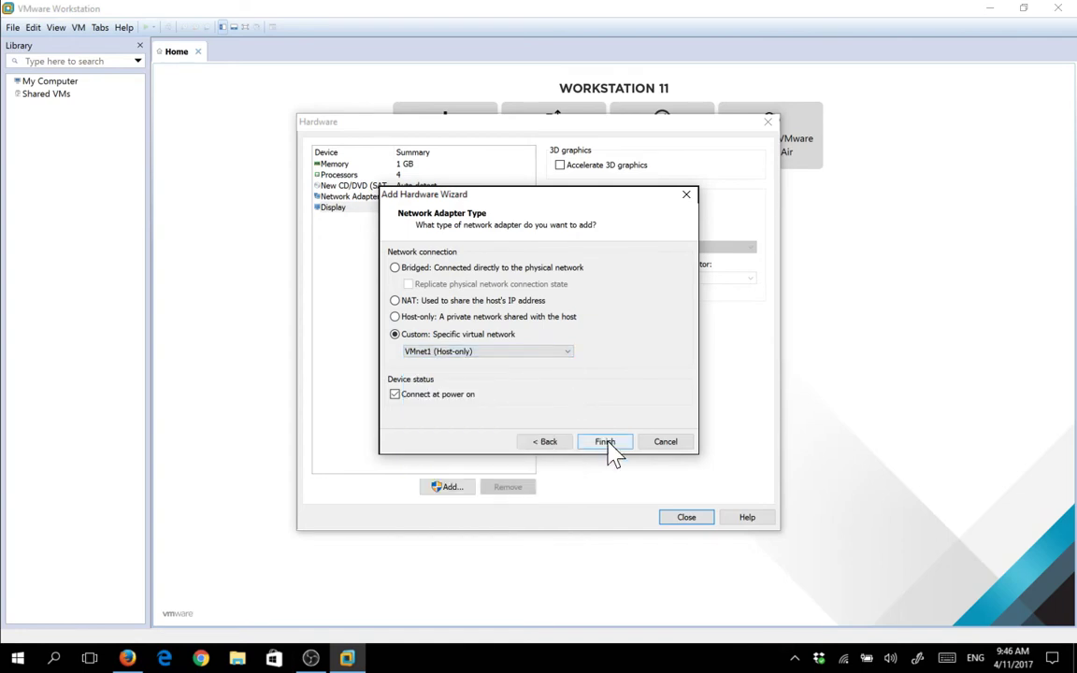
{"action": "left_click", "coordinate": [607, 443]}
Set the original network adapter's connection to the custom virtual network VMnet8 (NAT)
{"action": "left_click", "coordinate": [426, 207]}
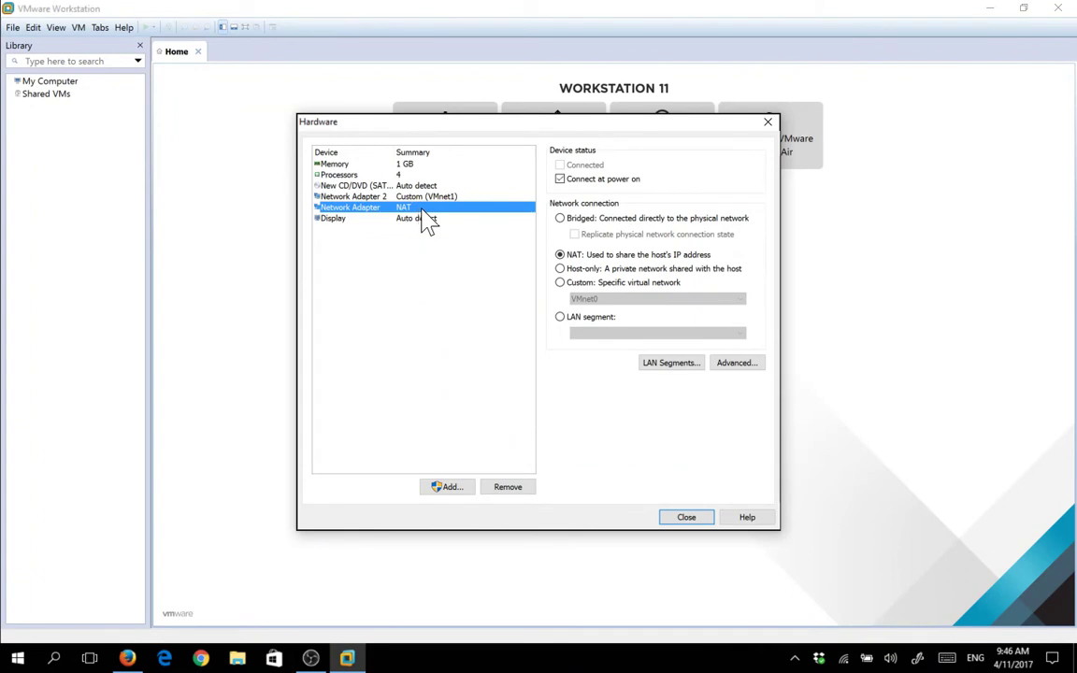
{"action": "left_click", "coordinate": [601, 284]}
{"action": "left_click", "coordinate": [614, 298]}
{"action": "left_click", "coordinate": [622, 385]}
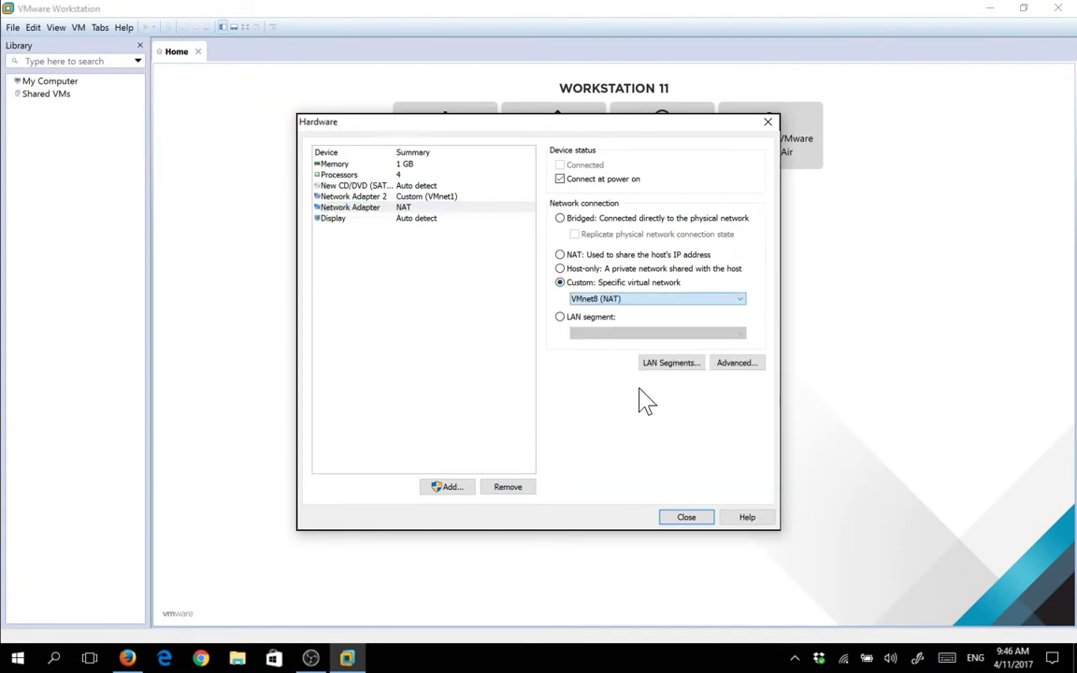
Check which custom virtual network is assigned to Network Adapter 2
{"action": "left_click", "coordinate": [438, 198]}
{"action": "left_click", "coordinate": [644, 299]}
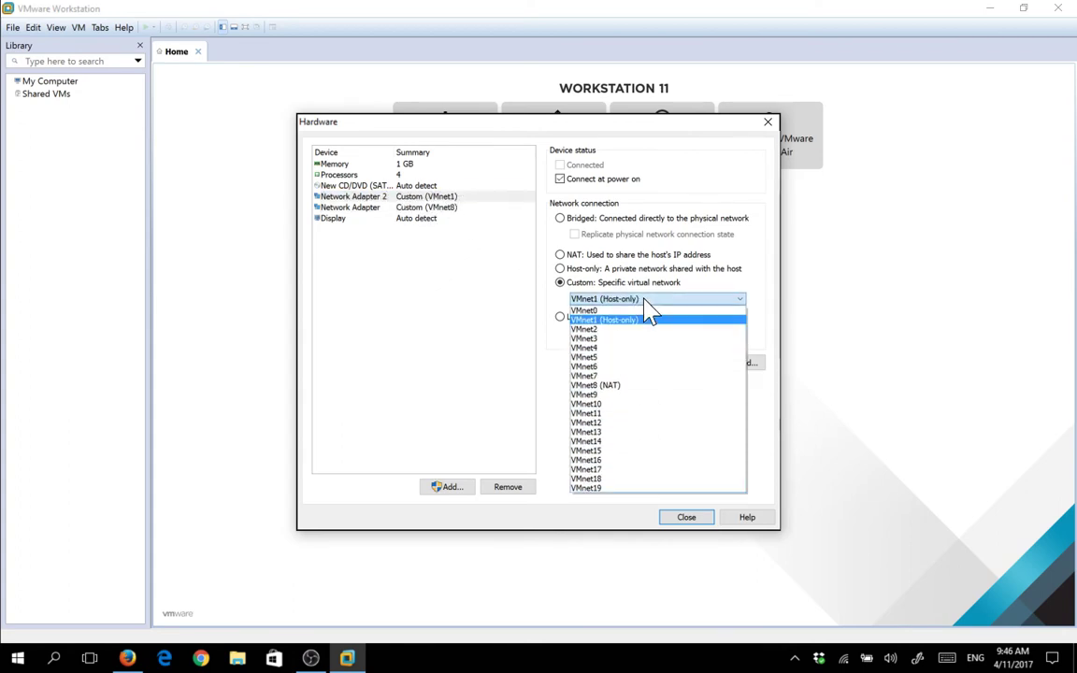
{"action": "left_click", "coordinate": [644, 301]}
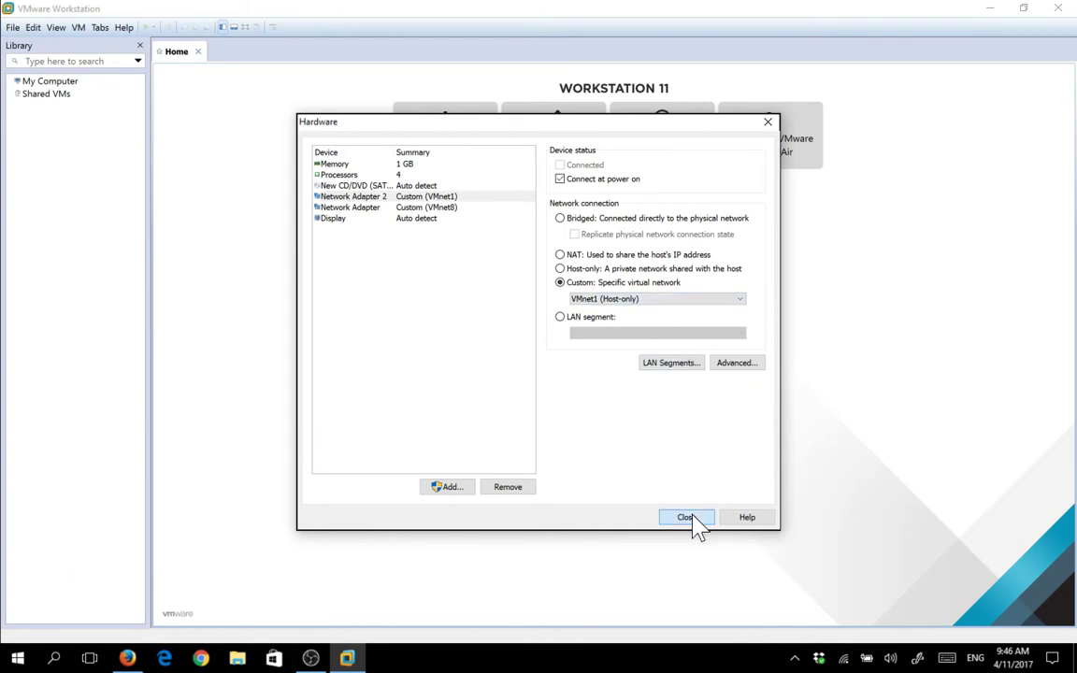
Connect the CD/DVD drive to the IBSGLITE_V3.5 ISO image in D:\Image\ISO and close the hardware settings
{"action": "left_click", "coordinate": [437, 186]}
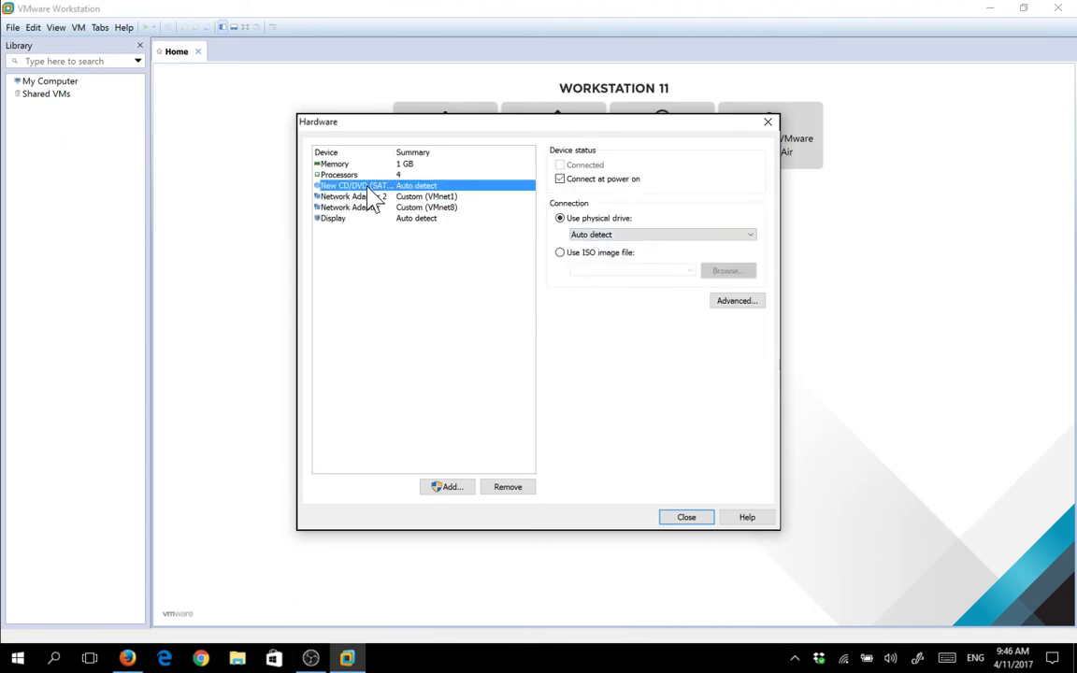
{"action": "left_click", "coordinate": [598, 254]}
{"action": "left_click", "coordinate": [726, 271]}
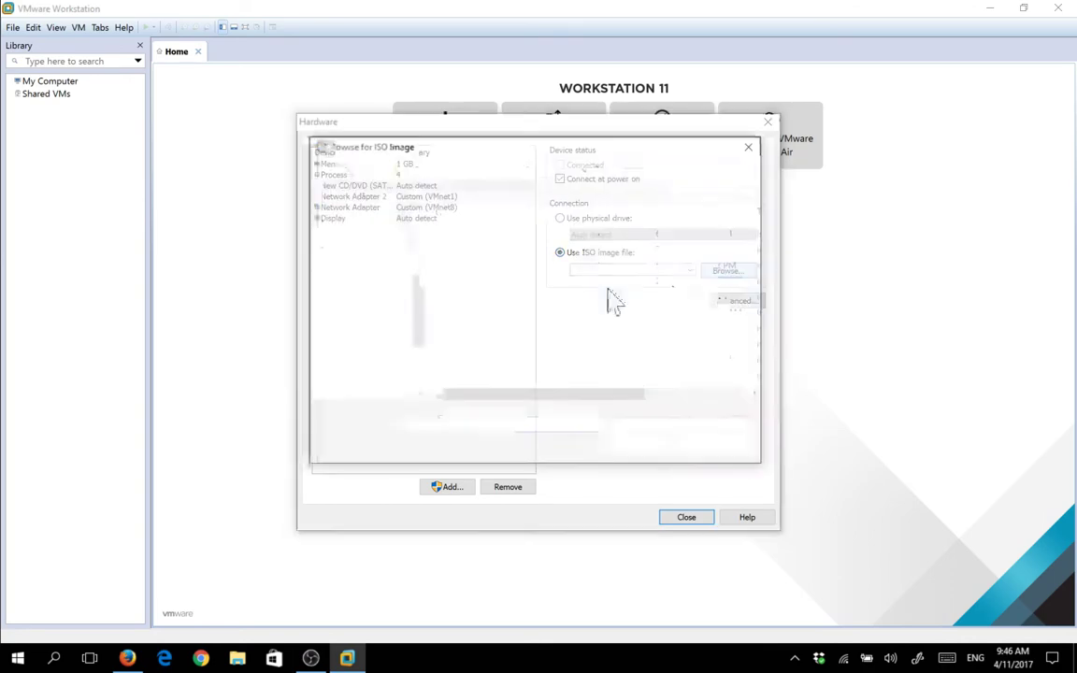
{"action": "double_click", "coordinate": [553, 296]}
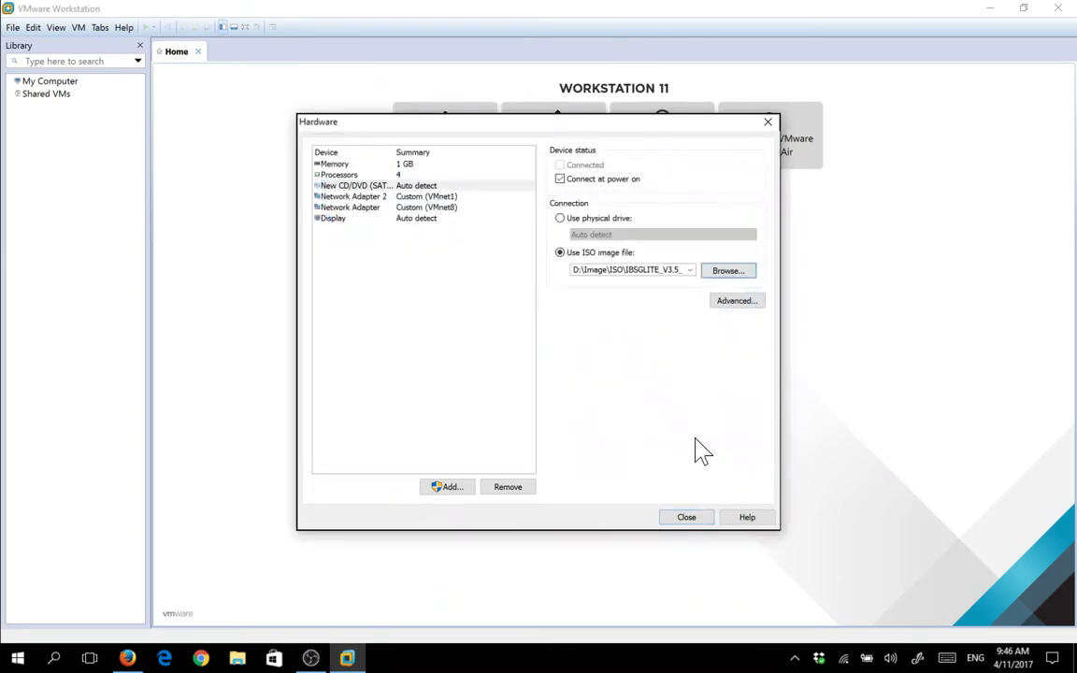
{"action": "left_click", "coordinate": [687, 519]}
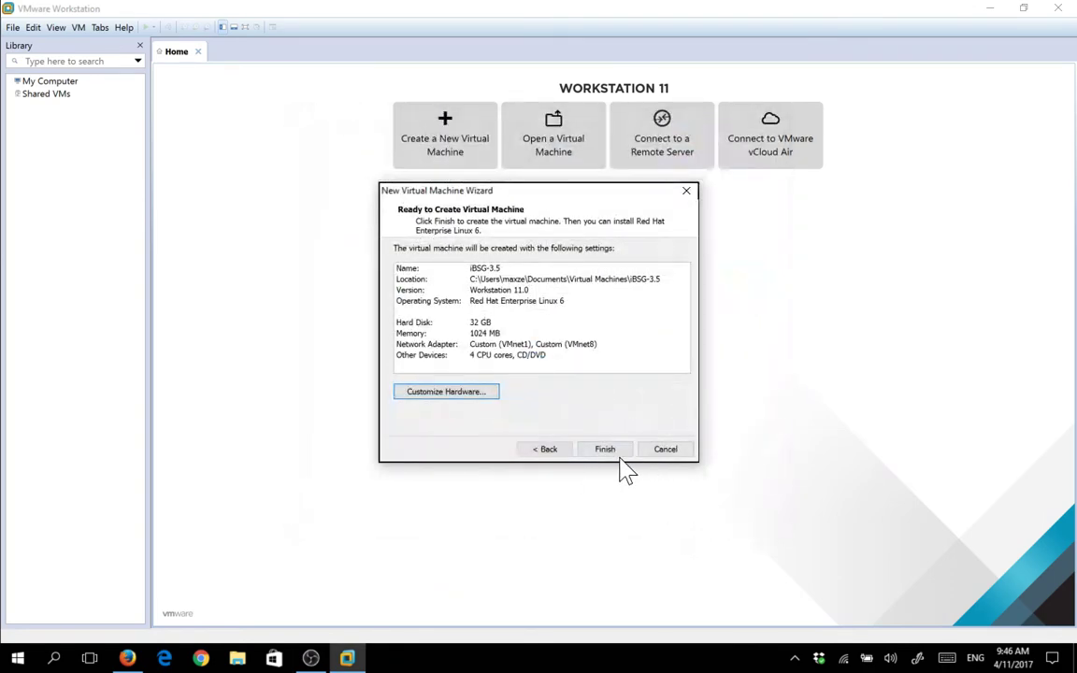
Finish the wizard to create the iBSG-3.5 virtual machine with the configured hardware
{"action": "left_click", "coordinate": [605, 453]}
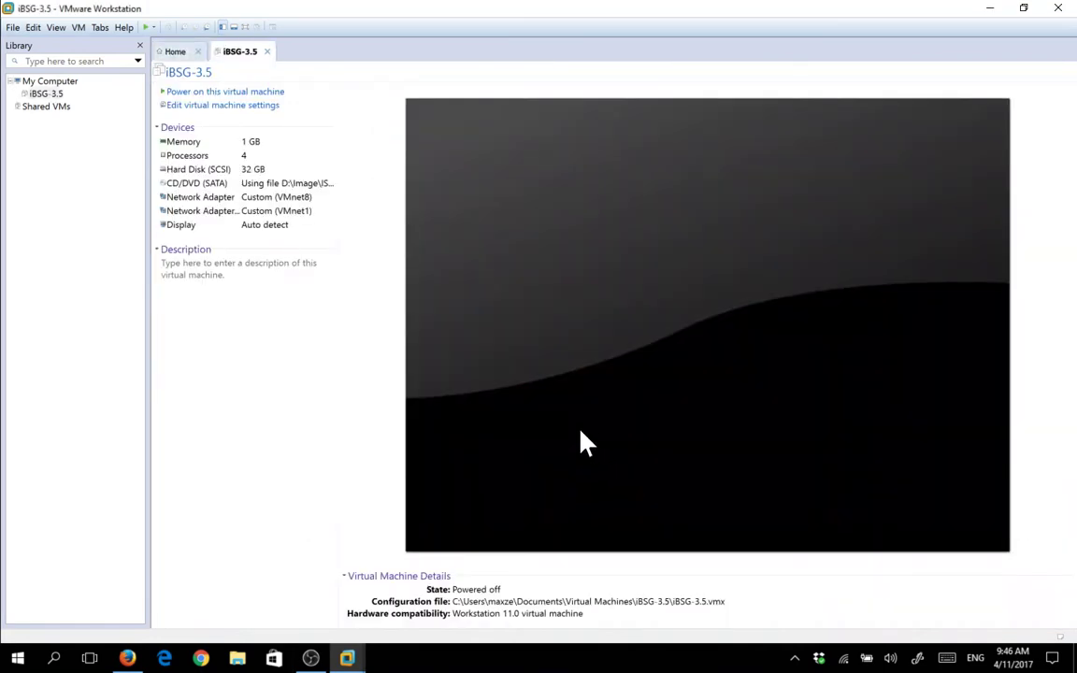
Review the CD/DVD drive and both network adapters in the iBSG-3.5 virtual machine's settings
{"action": "left_click", "coordinate": [241, 111]}
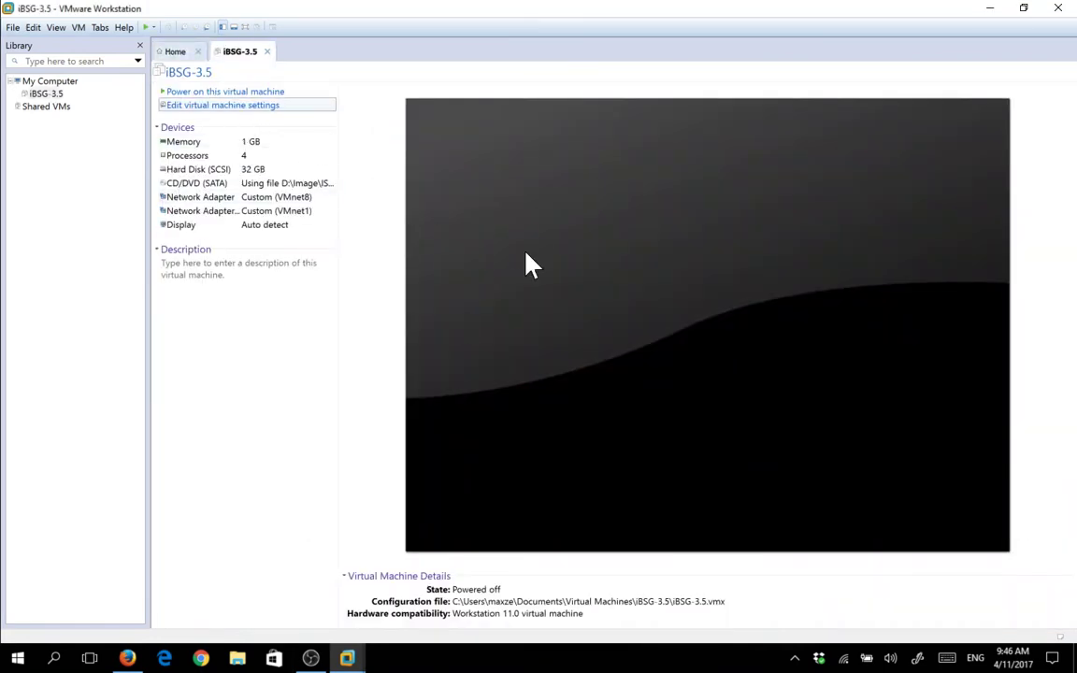
{"action": "left_click", "coordinate": [407, 205]}
{"action": "key", "text": "Up"}
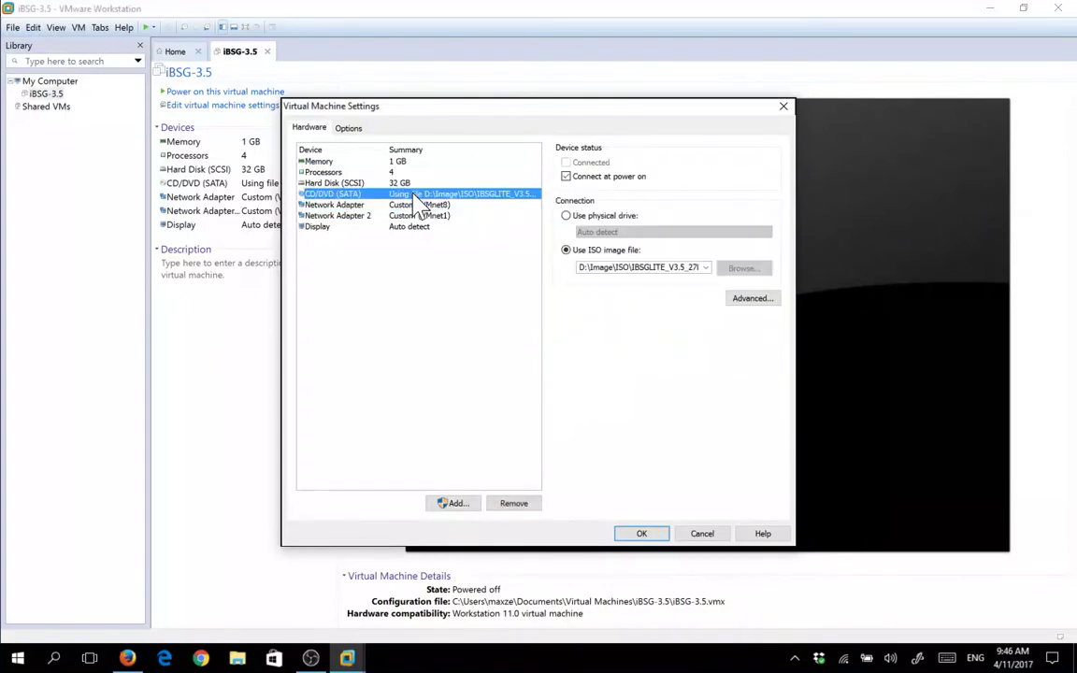
{"action": "left_click", "coordinate": [425, 205]}
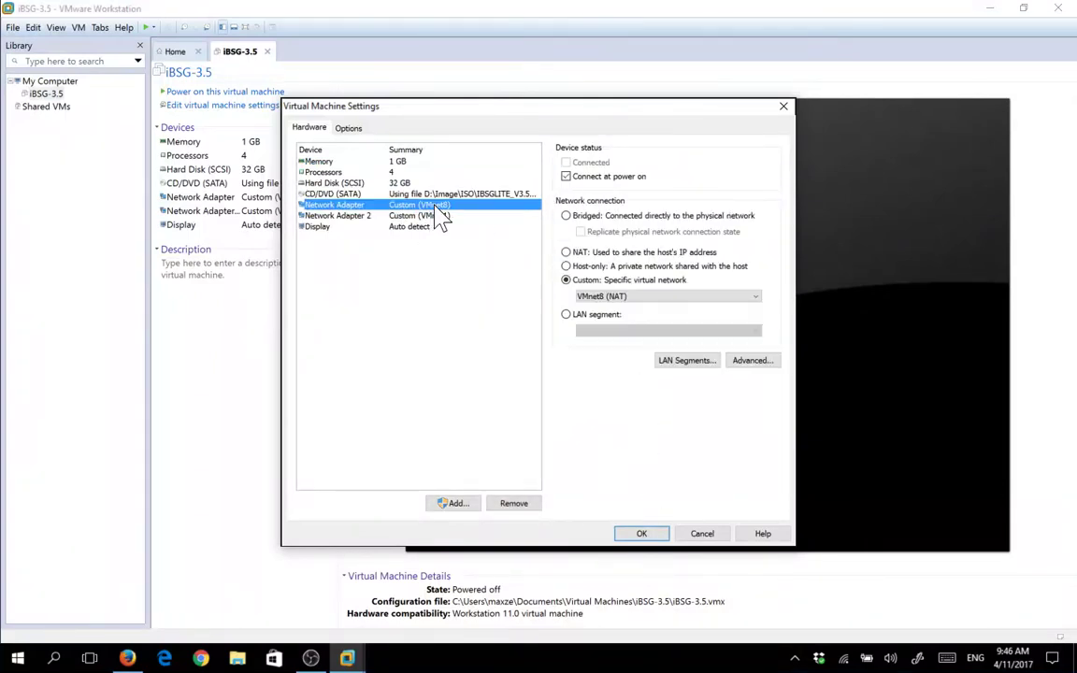
{"action": "left_click", "coordinate": [441, 216]}
{"action": "key", "text": "Up"}
{"action": "key", "text": "Down"}
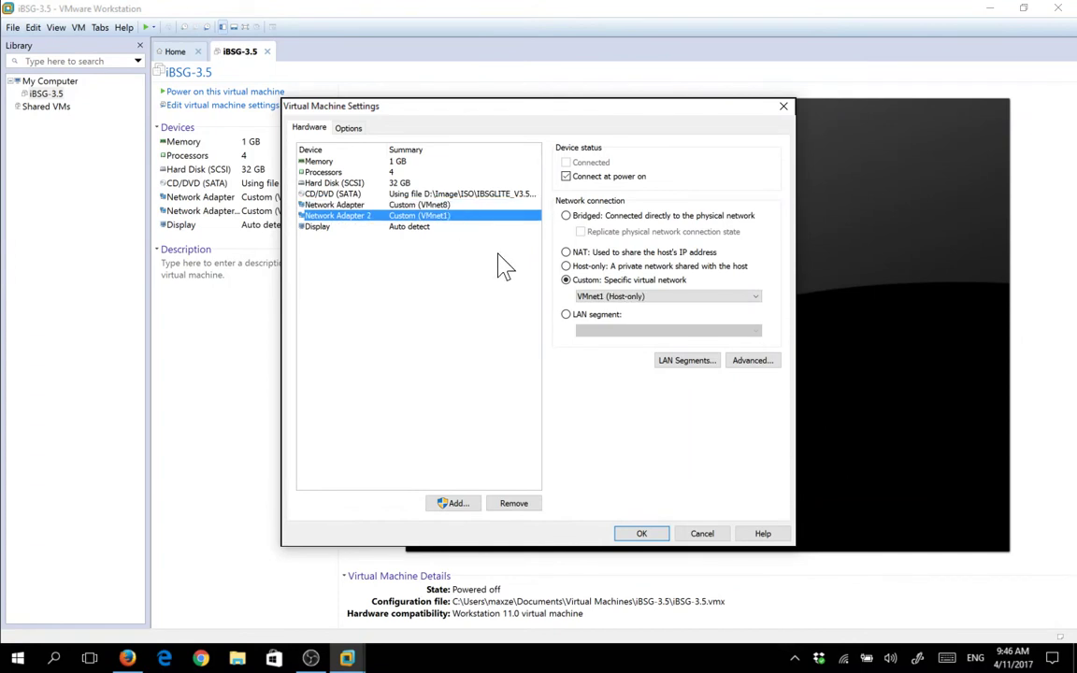
{"action": "left_click", "coordinate": [628, 537]}
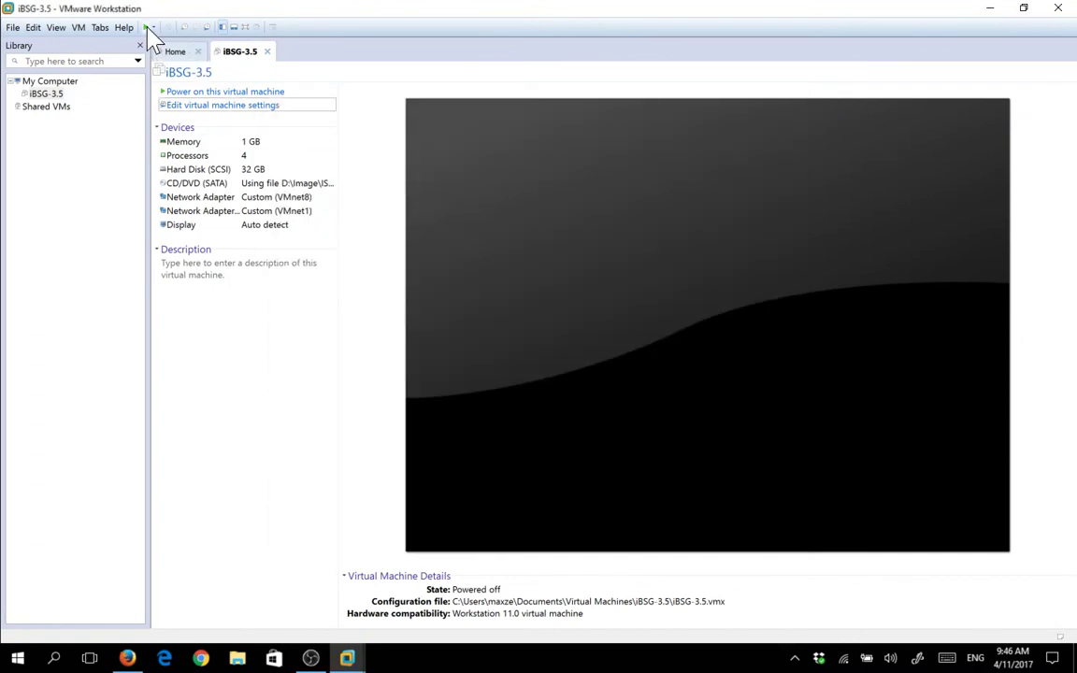
Power on the iBSG-3.5 virtual machine, start "Install new system with vmware support packages" from its boot menu, and return input control to the host
{"action": "left_click", "coordinate": [755, 307]}
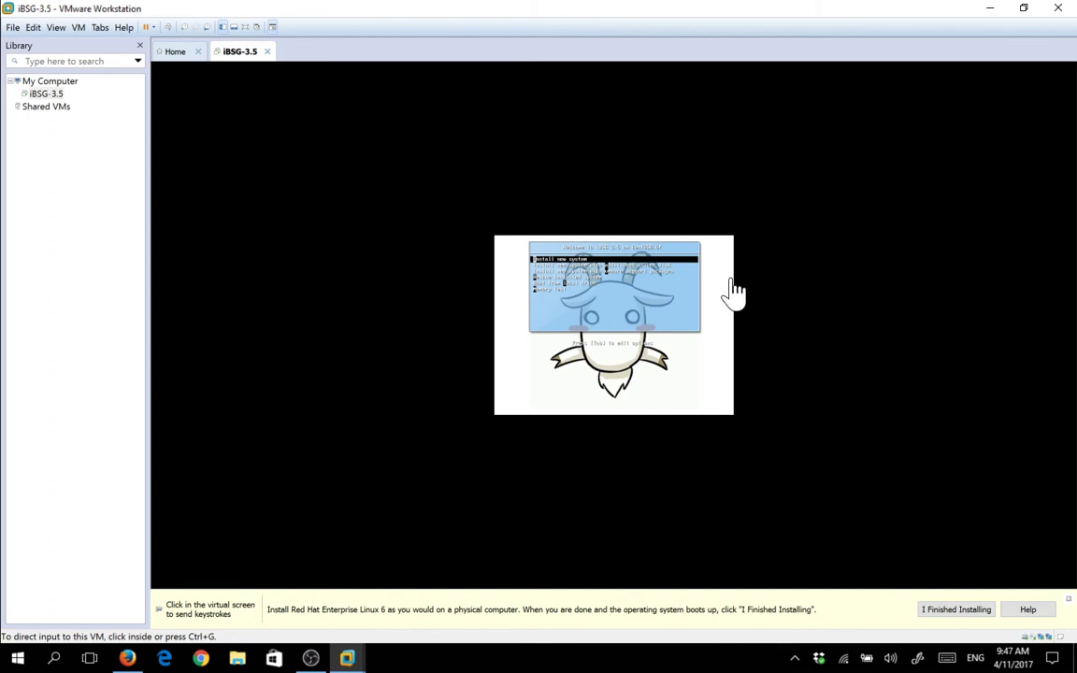
{"action": "left_click", "coordinate": [716, 279]}
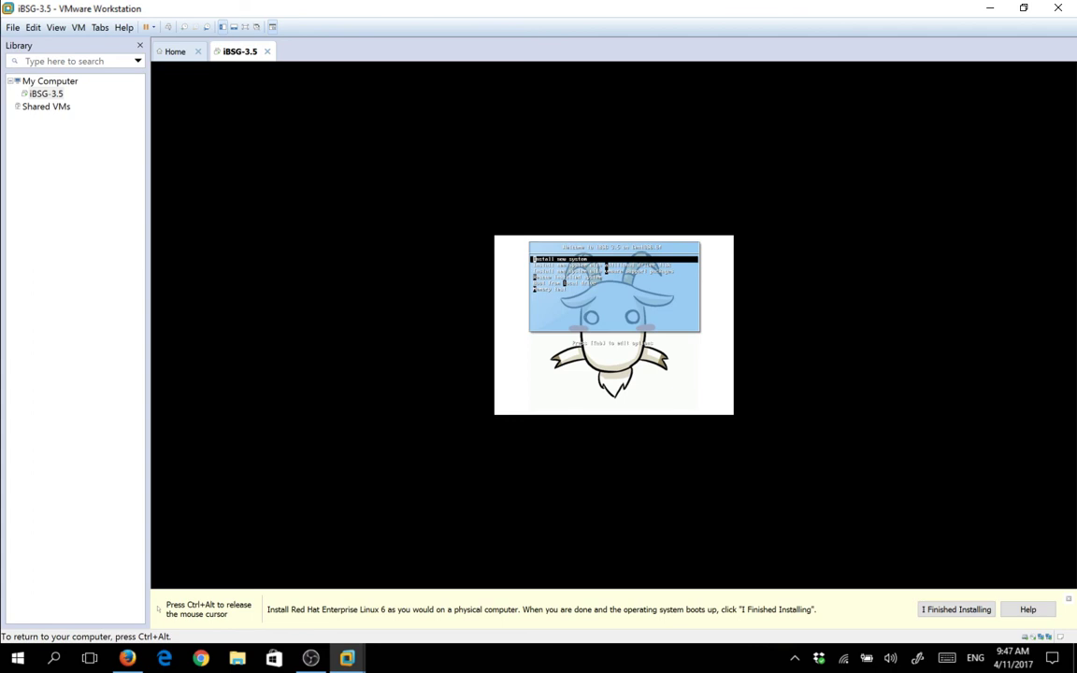
{"action": "key", "text": "Down"}
{"action": "key", "text": "Down"}
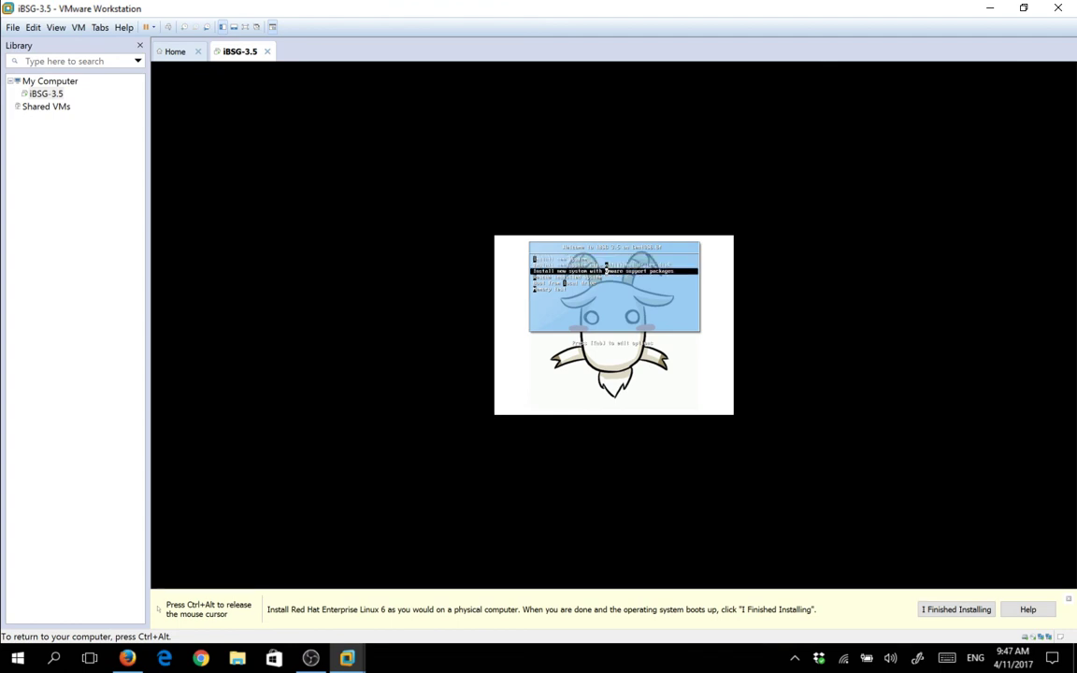
{"action": "key", "text": "Return"}
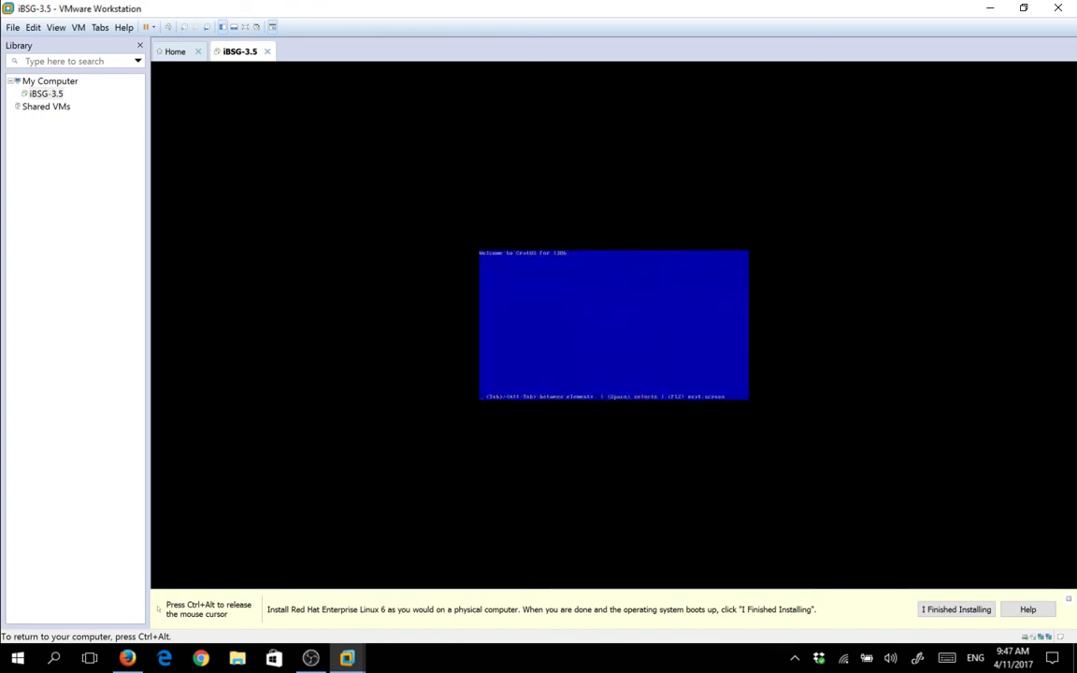
{"action": "key", "text": "ctrl+alt"}
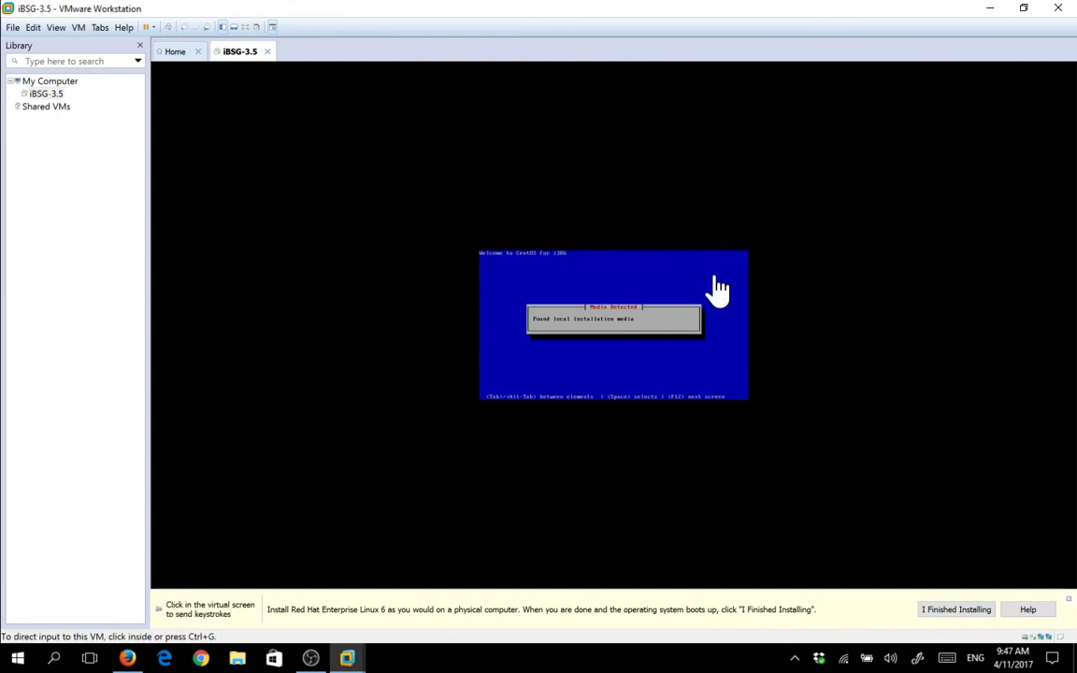